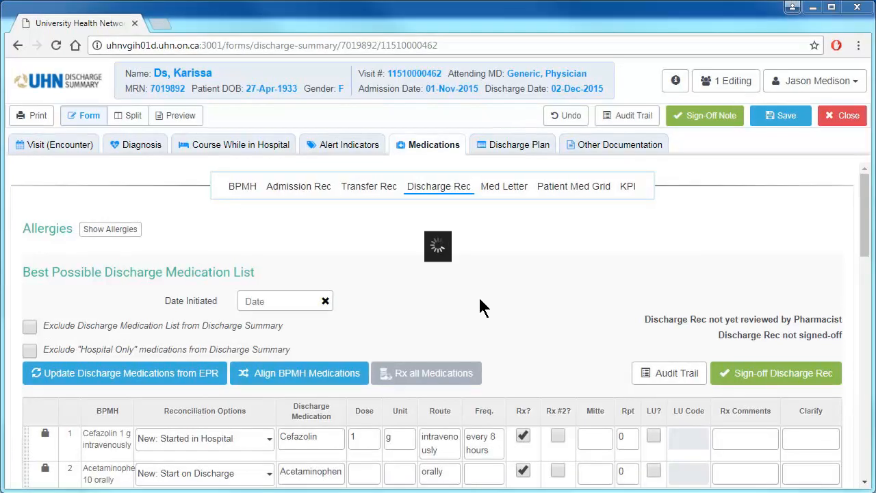
# Show the form beside its preview and view the prescription, pharmacy note and DS note previews, ending on the pharmacy note
pyautogui.click(128, 117)
pyautogui.click(254, 125)
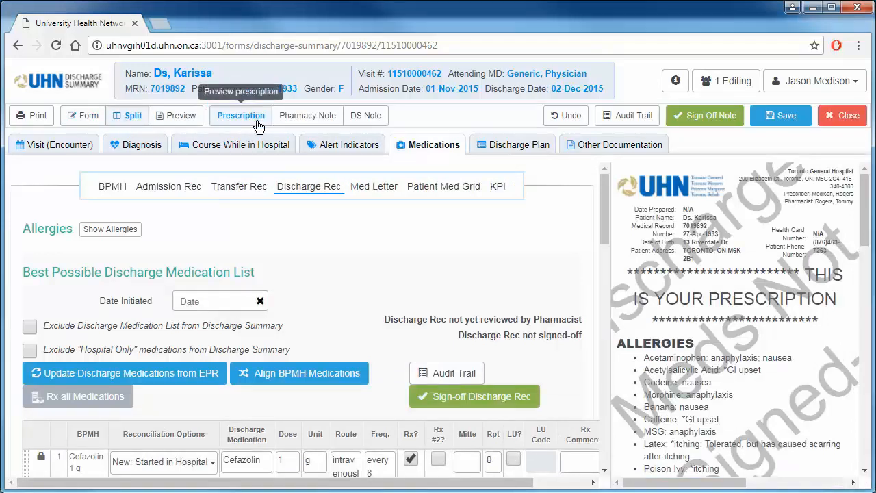
pyautogui.click(340, 125)
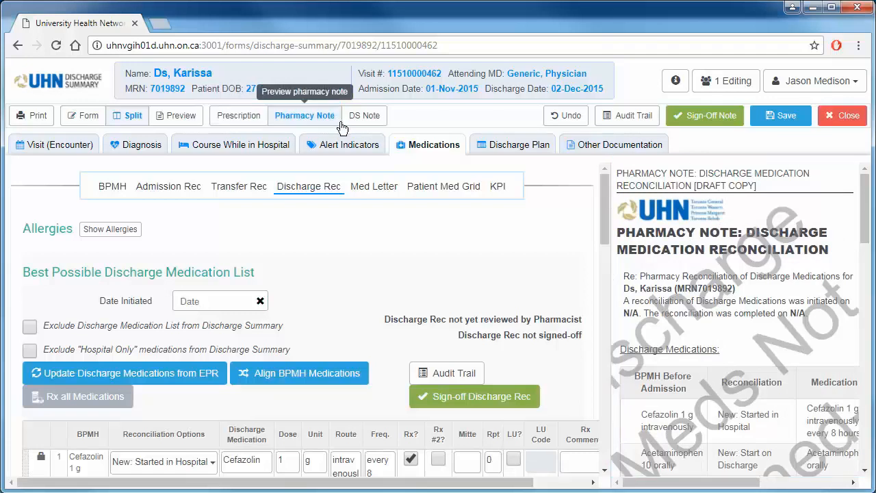
pyautogui.click(366, 127)
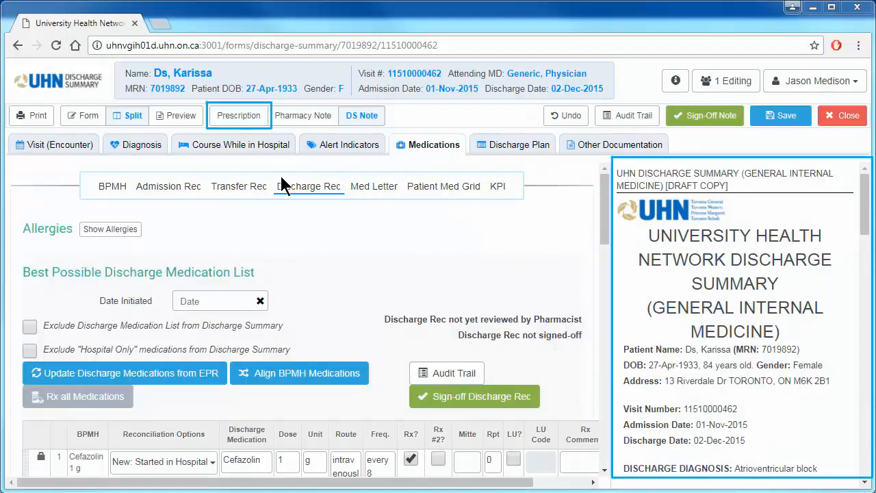
pyautogui.click(246, 123)
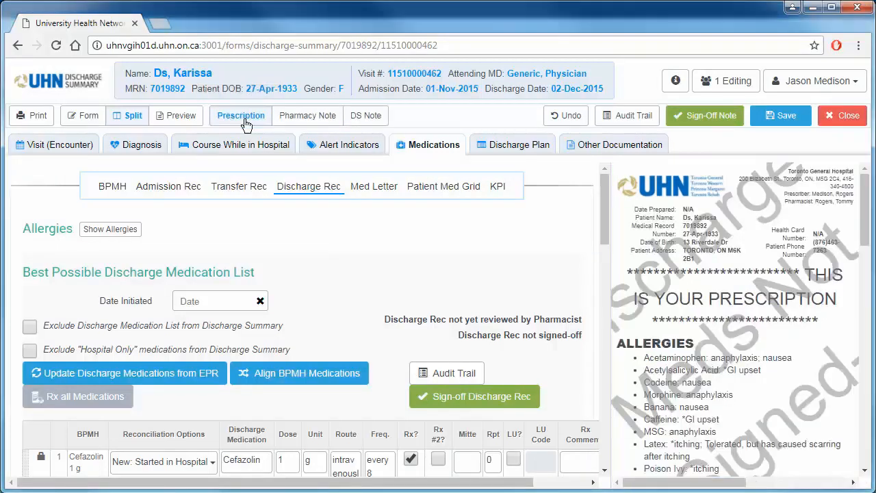
pyautogui.click(305, 119)
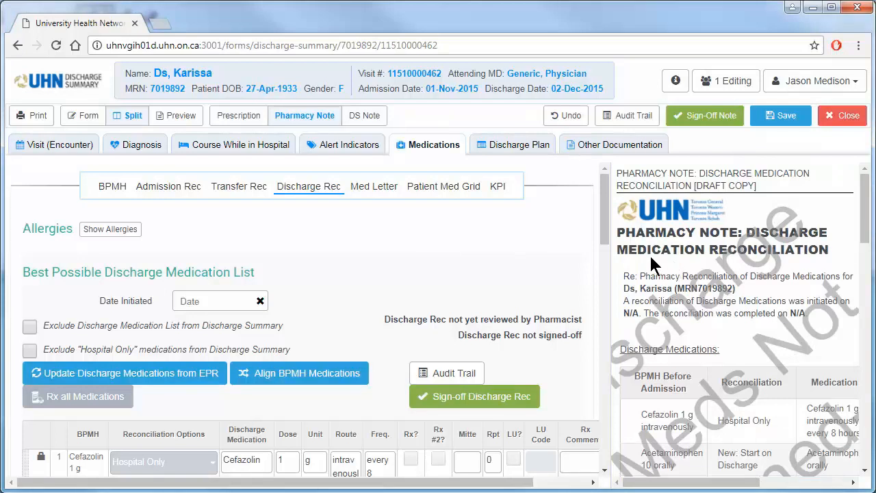
# Set the reconciliation option for Cefazolin in the discharge medication list to Hospital Only
pyautogui.moveTo(605, 238); pyautogui.dragTo(606, 291)
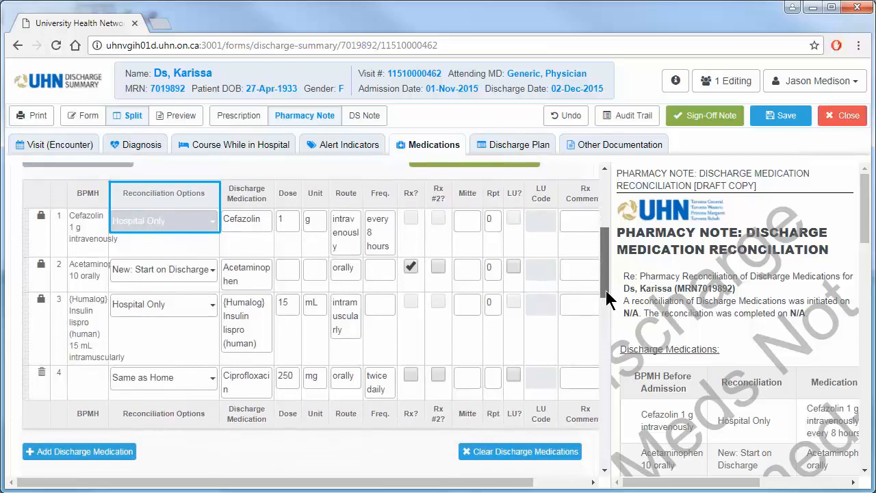
pyautogui.click(213, 221)
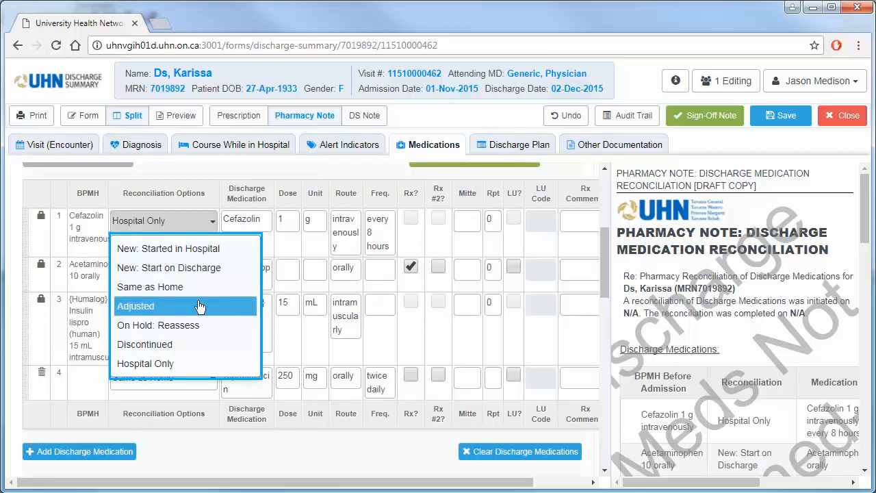
pyautogui.click(212, 363)
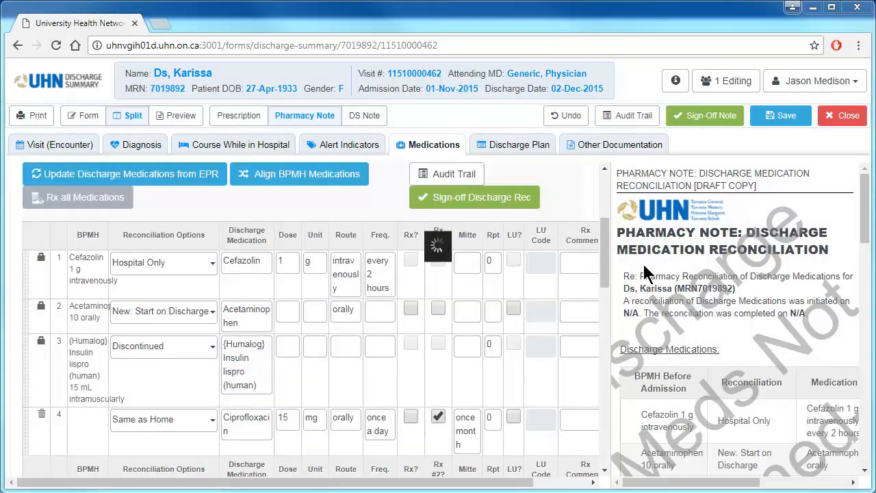
# Return to the form-only view, mark Acetaminophen as Rx and set its dose to 30 mg
pyautogui.click(85, 117)
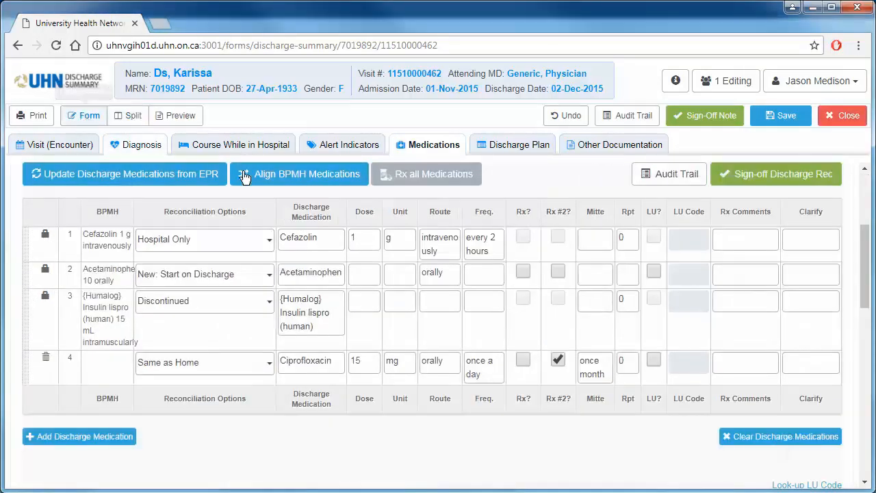
pyautogui.click(524, 272)
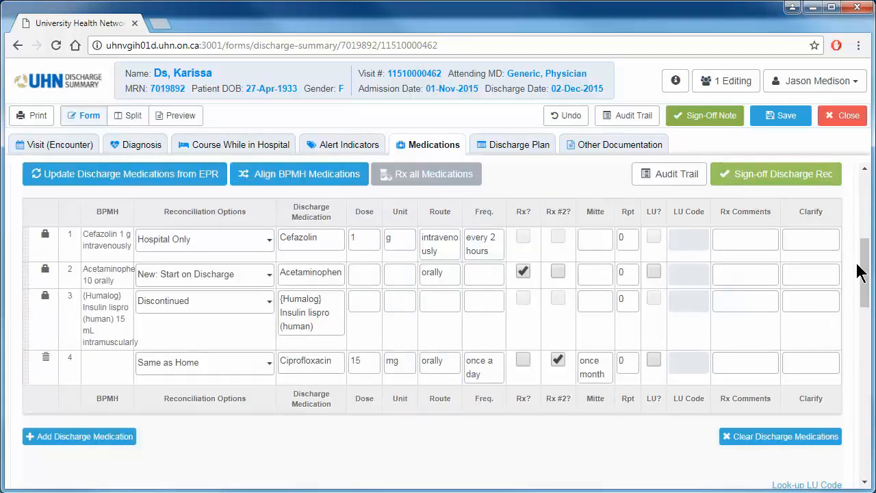
pyautogui.moveTo(867, 271)
pyautogui.mouseDown()
pyautogui.moveTo(868, 239)
pyautogui.moveTo(866, 266)
pyautogui.mouseUp()
pyautogui.click(374, 314)
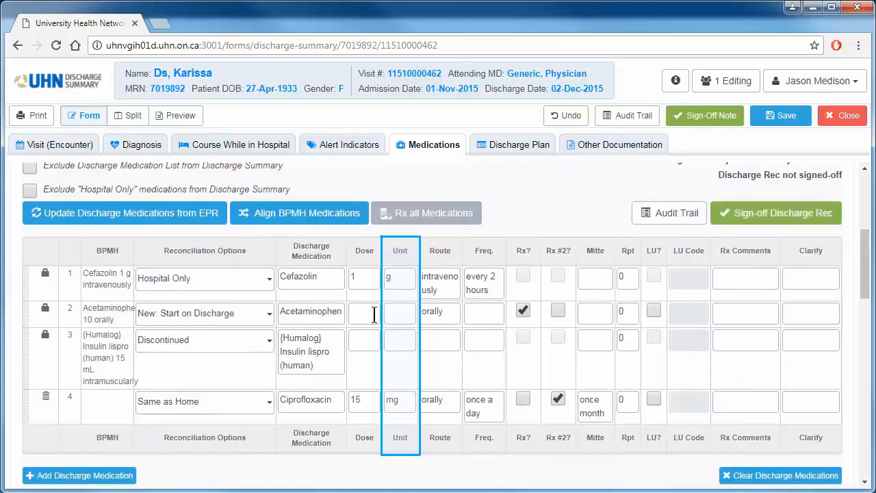
pyautogui.write('30')
pyautogui.press('Tab')
pyautogui.write('mg')
# Enter frequency "once a day" and Mitte "30 days" for Acetaminophen, and sign off the Discharge Rec
pyautogui.press('Tab')
pyautogui.press('Tab')
pyautogui.write('once')
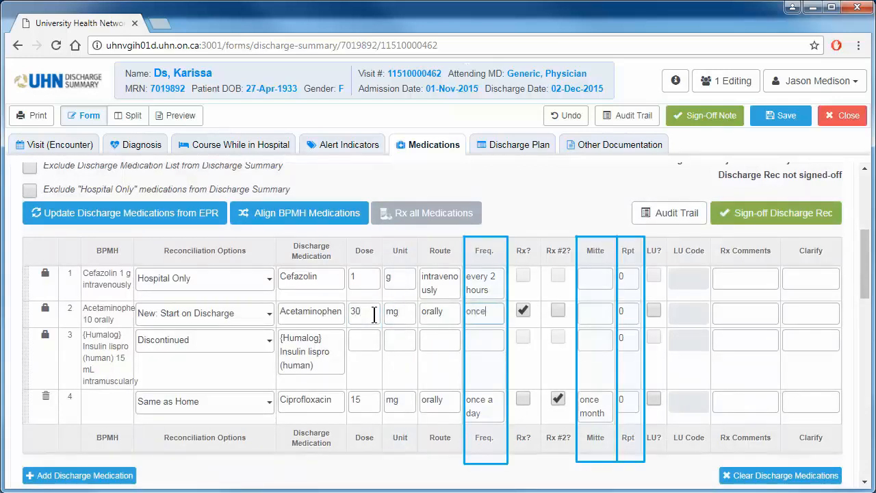
pyautogui.write(' a day')
pyautogui.press('Tab')
pyautogui.press('Tab')
pyautogui.press('Tab')
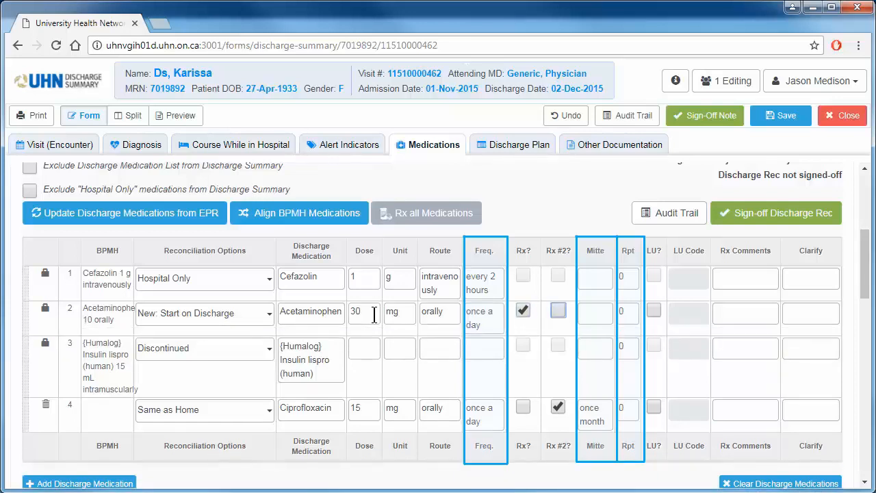
pyautogui.write('30 days')
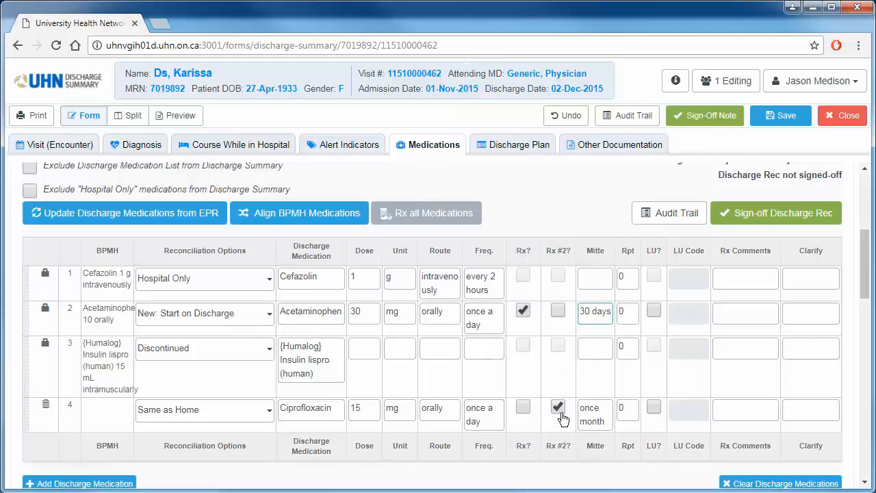
pyautogui.click(740, 225)
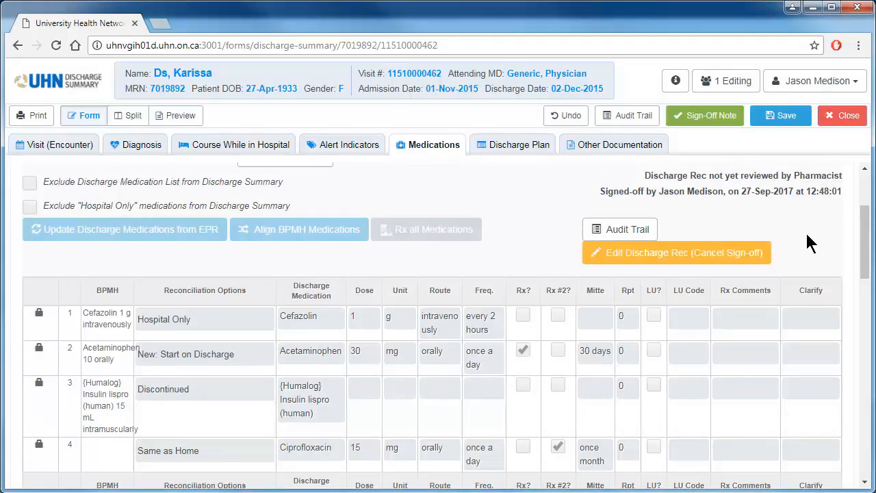
# View the LU code formulary search and the EAP forms page linked below the medication list, closing each one
pyautogui.scroll(-1, 866, 246)
pyautogui.scroll(-5, 866, 257)
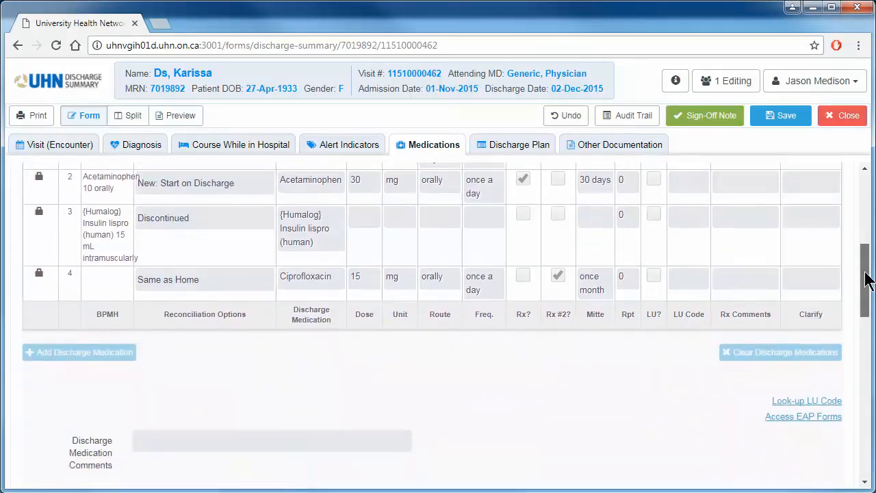
pyautogui.click(832, 403)
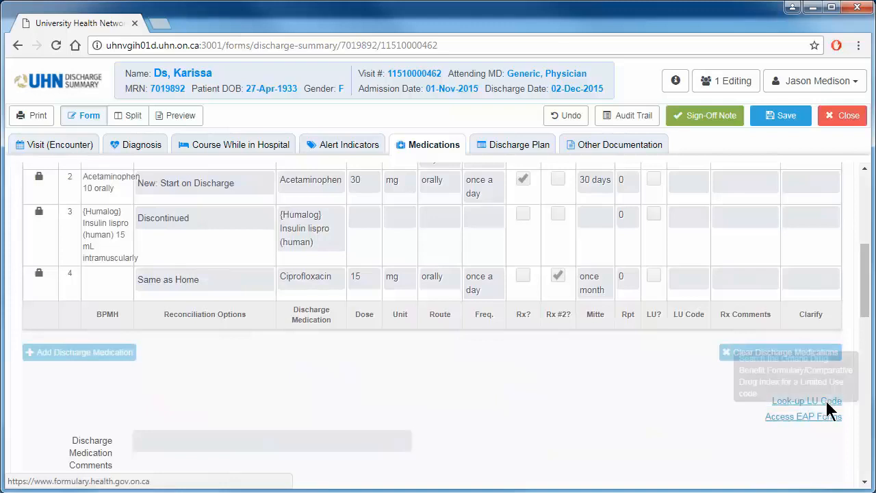
pyautogui.click(826, 399)
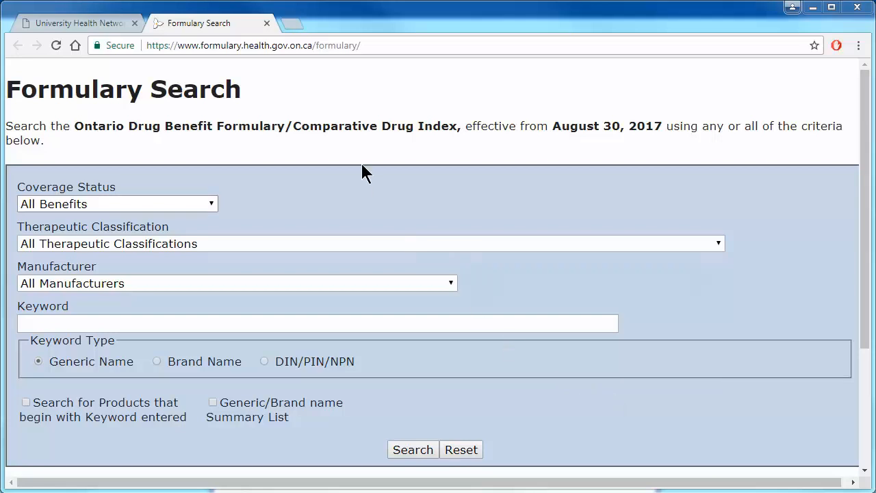
pyautogui.click(267, 23)
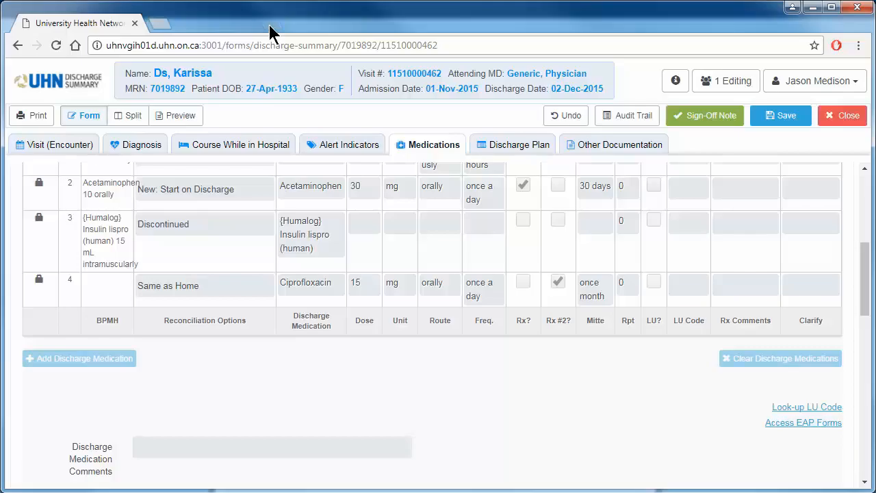
pyautogui.click(784, 423)
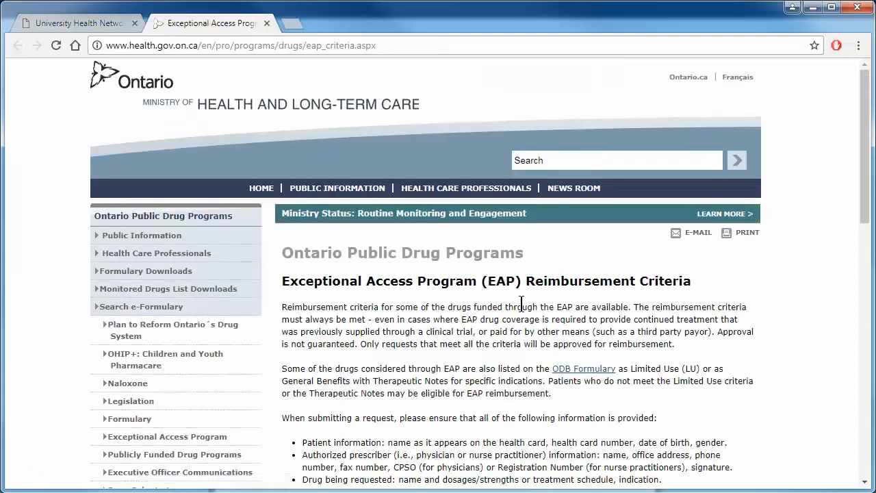
pyautogui.click(267, 23)
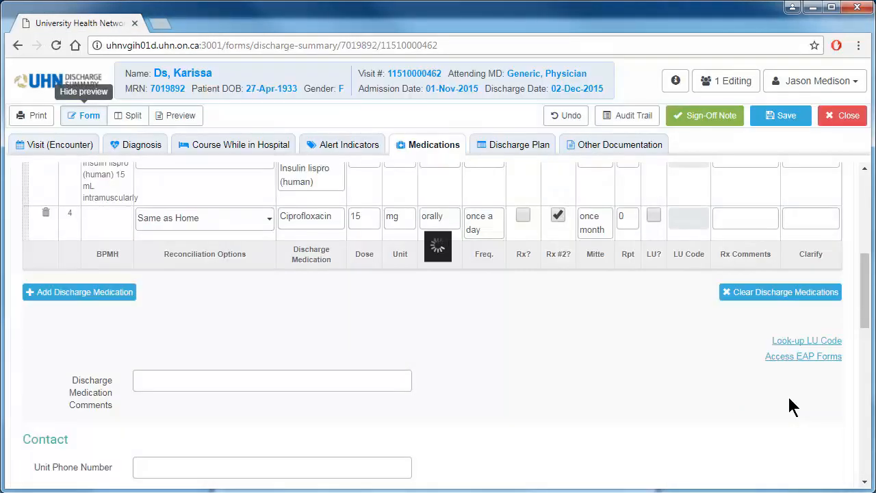
# Show the form beside the DS note's discharge plan and enter "Sample info here" as the discharge medication comments
pyautogui.click(127, 115)
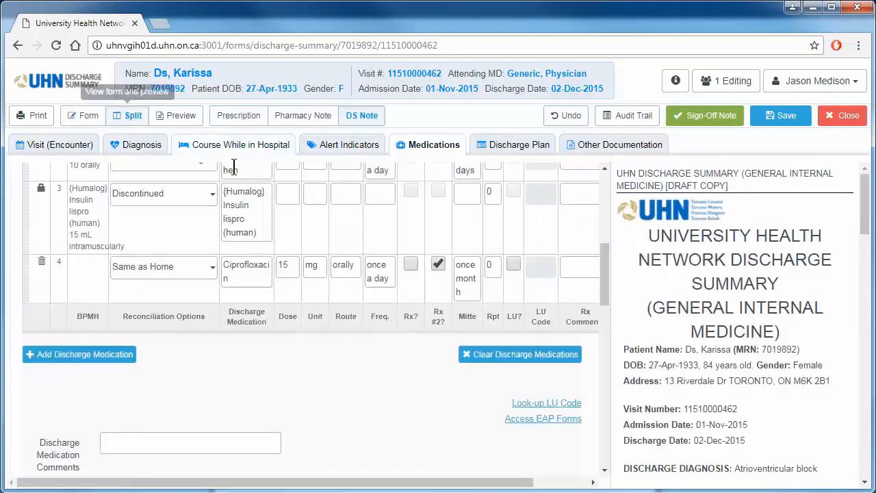
pyautogui.moveTo(865, 221); pyautogui.dragTo(862, 386)
pyautogui.click(236, 434)
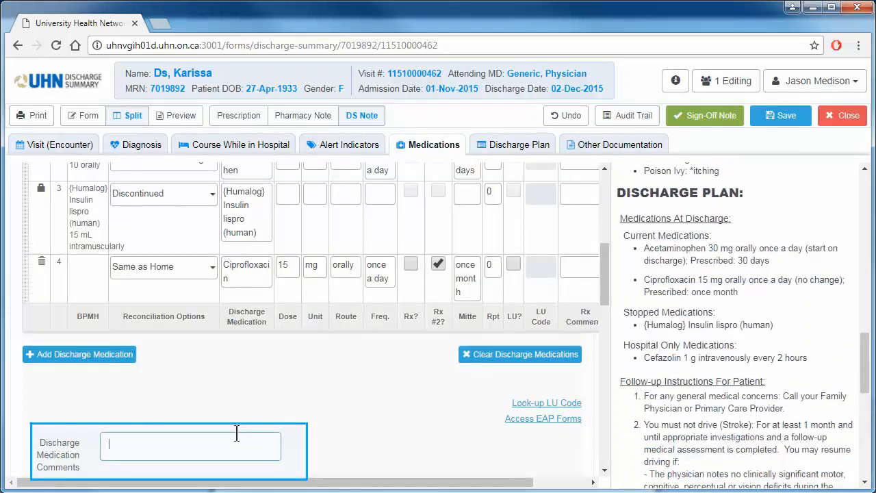
pyautogui.write('Sample info here')
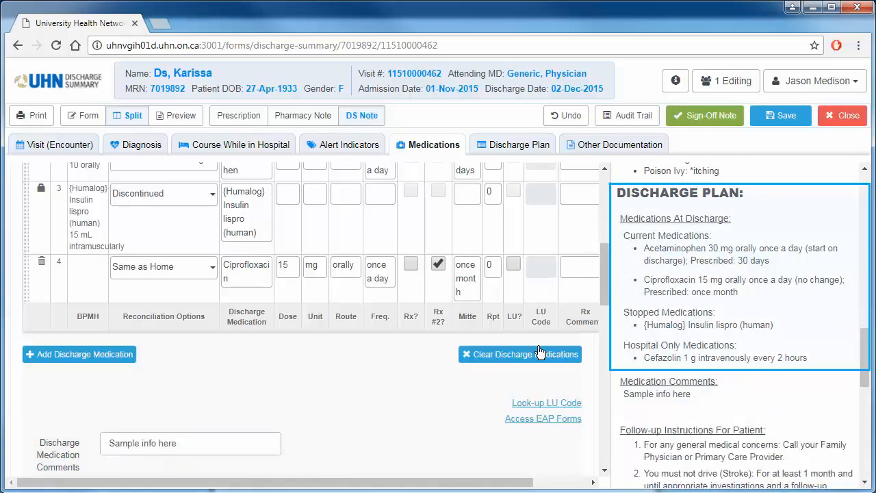
# Try excluding the discharge medication list from the discharge summary, and include it again
pyautogui.scroll(1, 603, 298)
pyautogui.scroll(5, 603, 288)
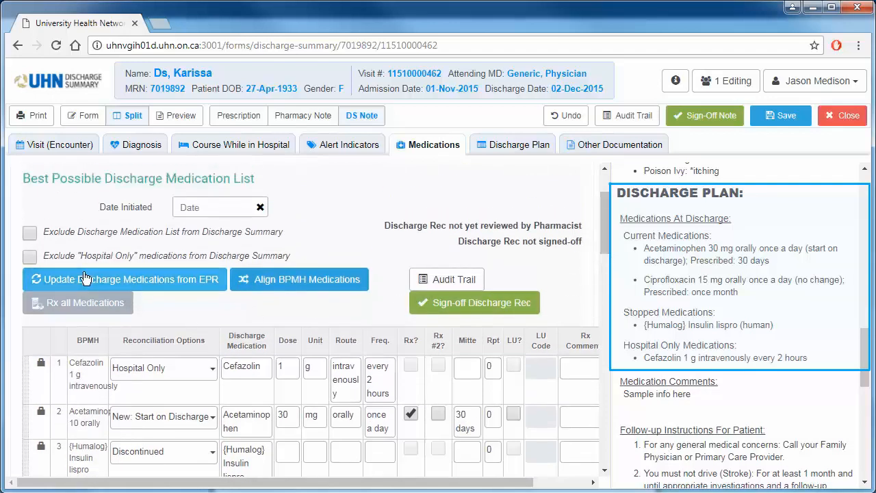
pyautogui.click(30, 233)
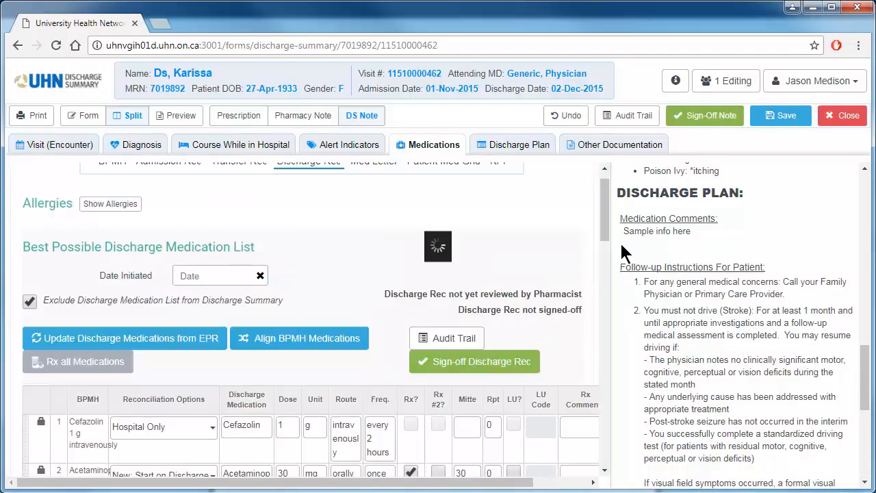
pyautogui.click(30, 302)
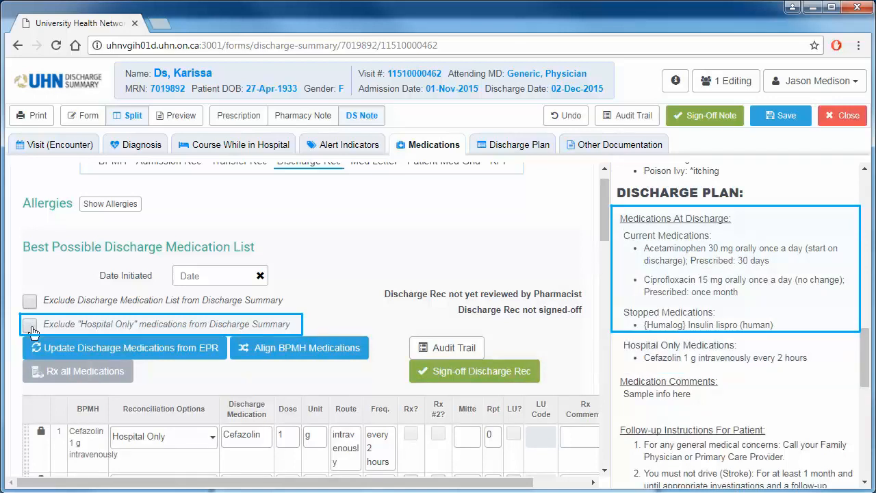
# Exclude "Hospital Only" medications from the discharge summary and return to the form-only view
pyautogui.click(30, 326)
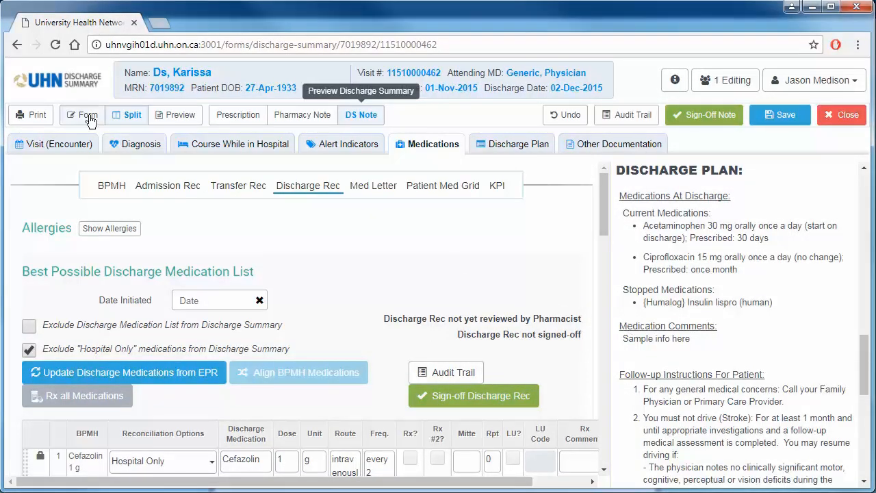
pyautogui.click(89, 116)
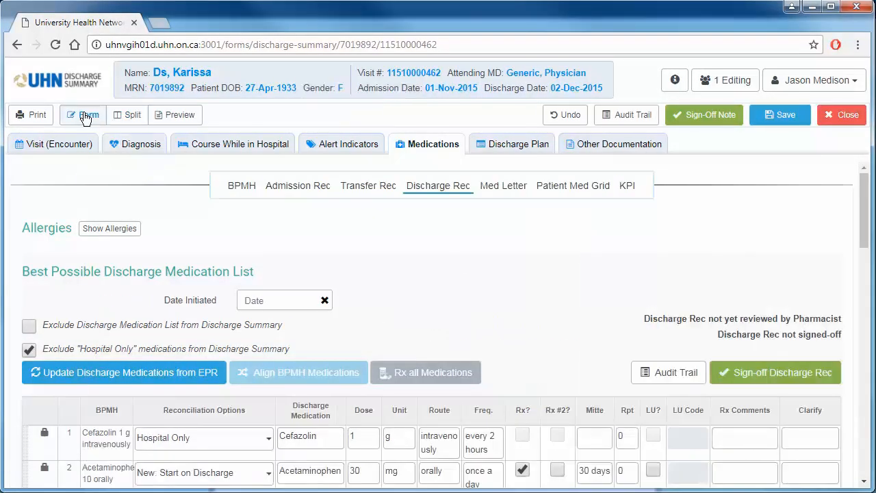
# In the BPMH section, carry forward the medications from the previous visit into the current medication history
pyautogui.click(243, 189)
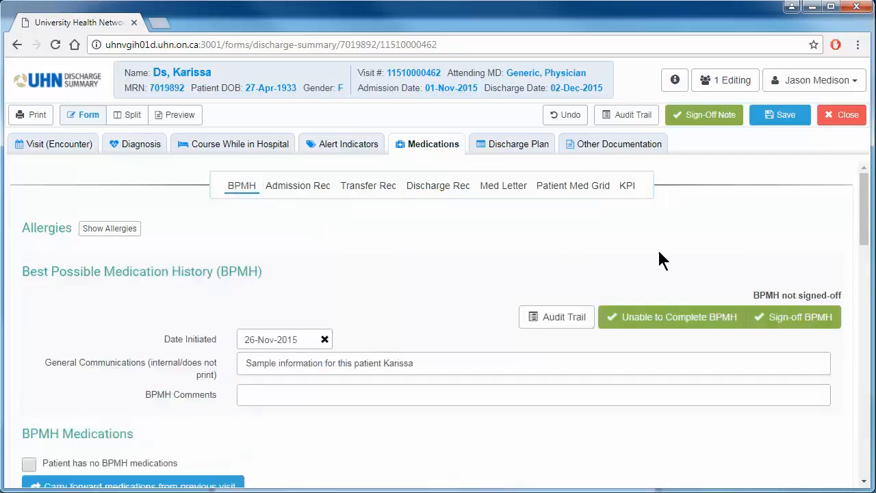
pyautogui.moveTo(862, 235); pyautogui.dragTo(867, 279)
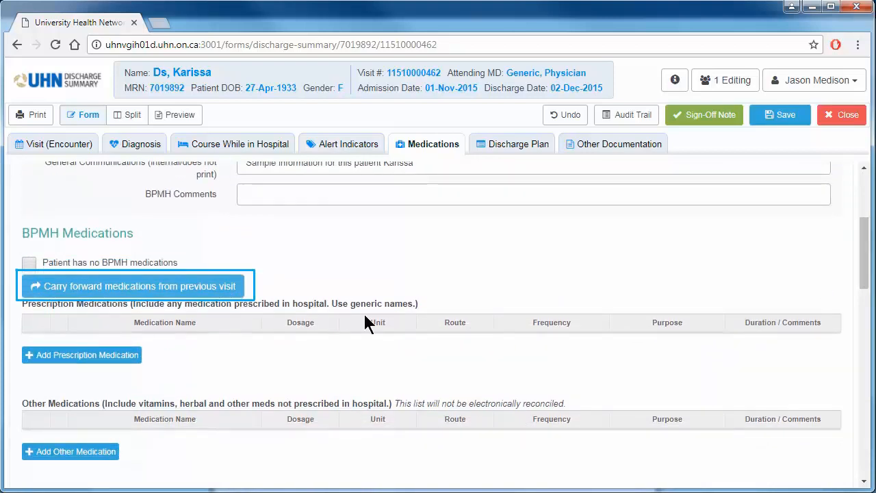
pyautogui.moveTo(863, 286); pyautogui.dragTo(864, 408)
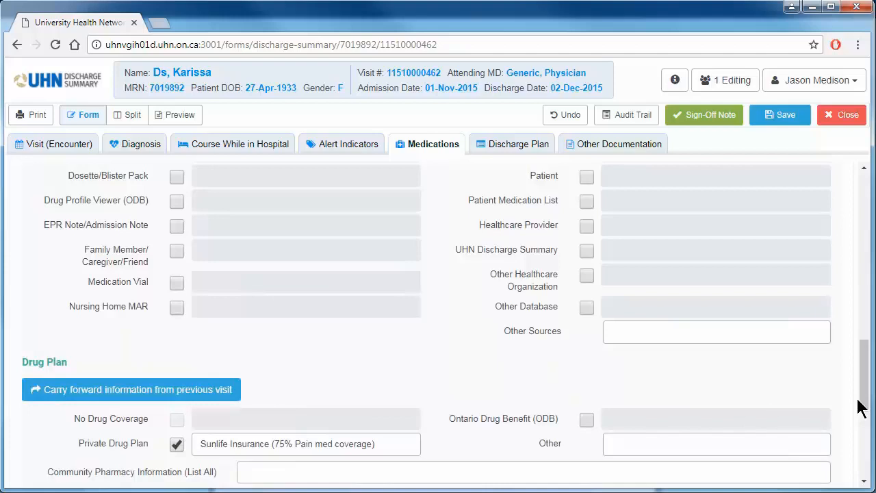
pyautogui.moveTo(864, 404); pyautogui.dragTo(864, 289)
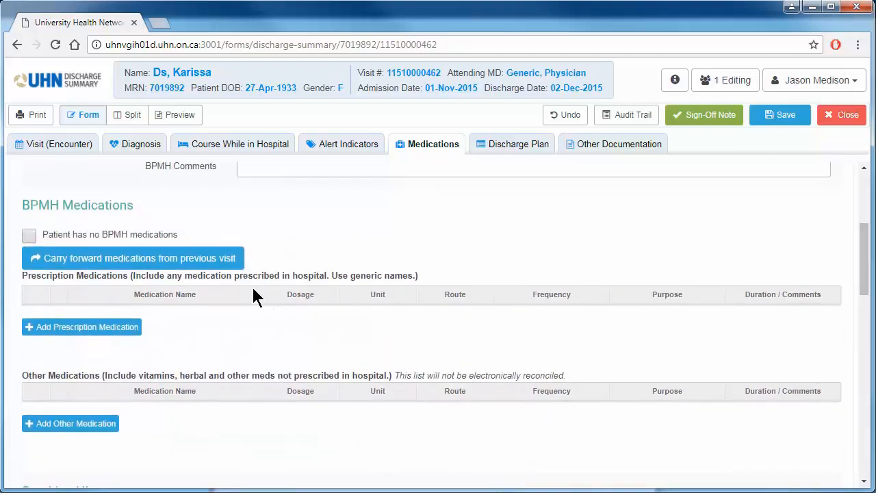
pyautogui.click(226, 261)
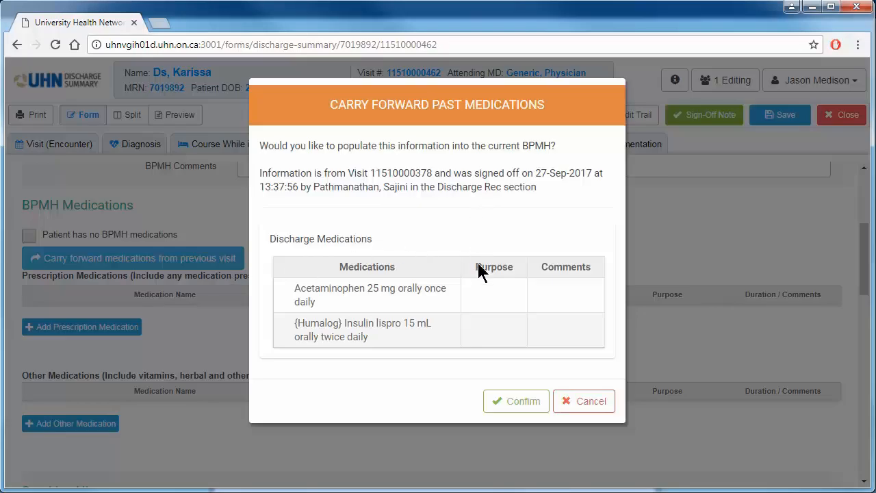
pyautogui.click(507, 402)
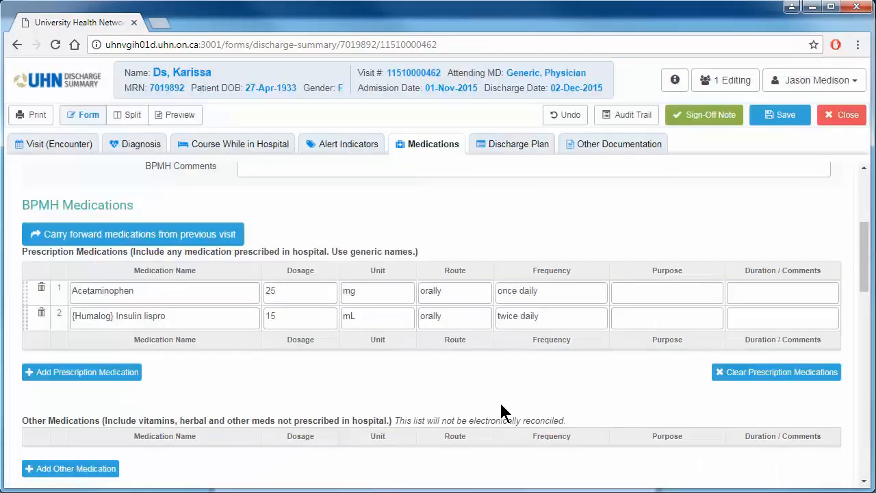
# Delete the insulin lispro entry from the BPMH prescription medications
pyautogui.click(300, 295)
pyautogui.click(40, 313)
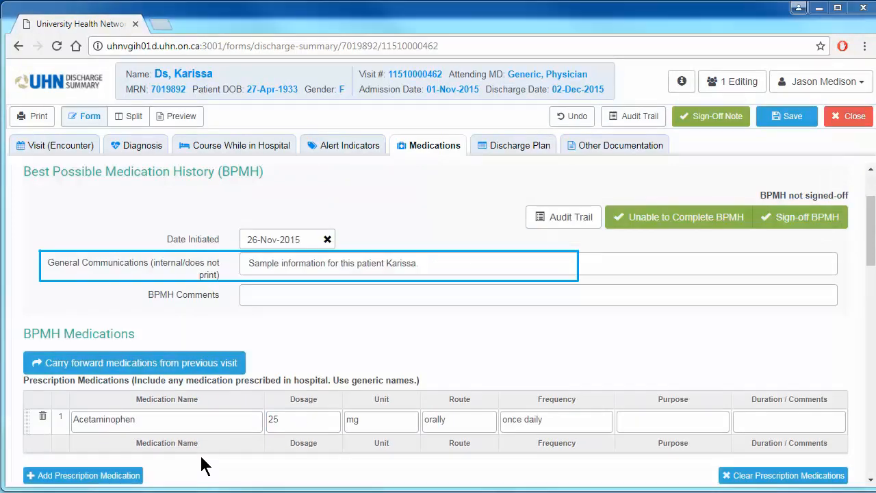
# Show the form beside the pharmacy note preview and add "This does not print." to the BPMH General Communications text
pyautogui.click(139, 119)
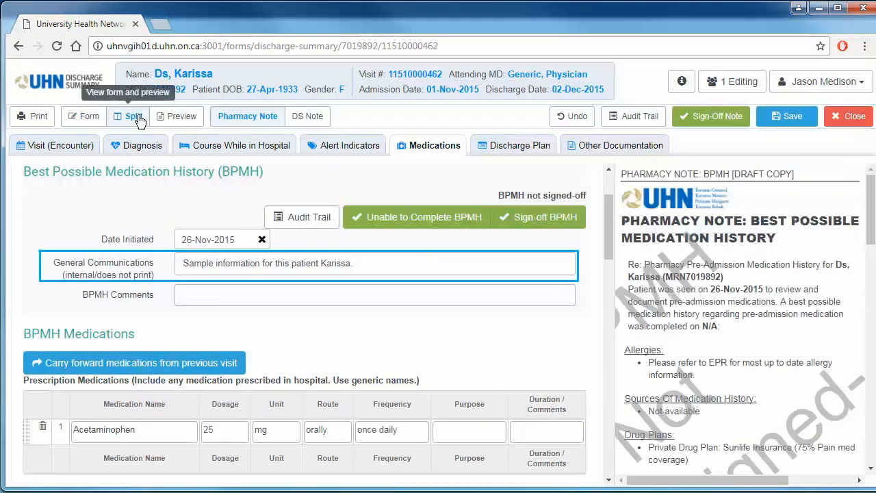
pyautogui.click(362, 263)
pyautogui.write('This does not print')
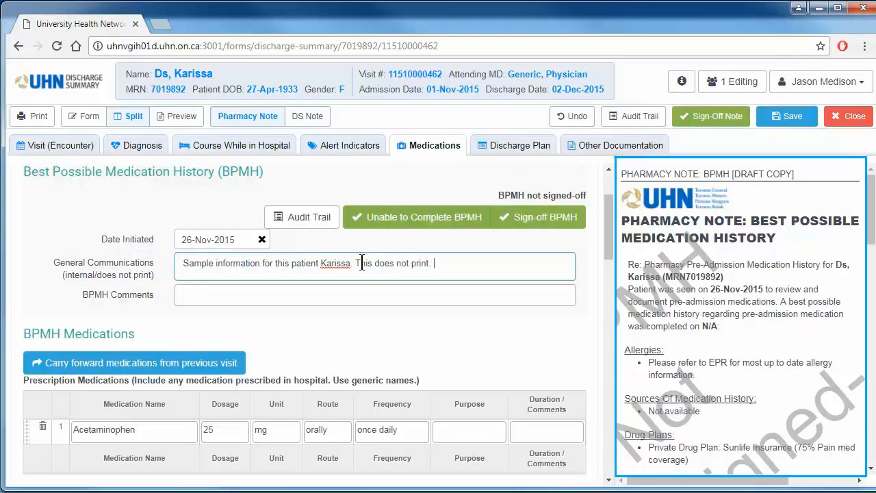
pyautogui.write('.')
pyautogui.click(441, 310)
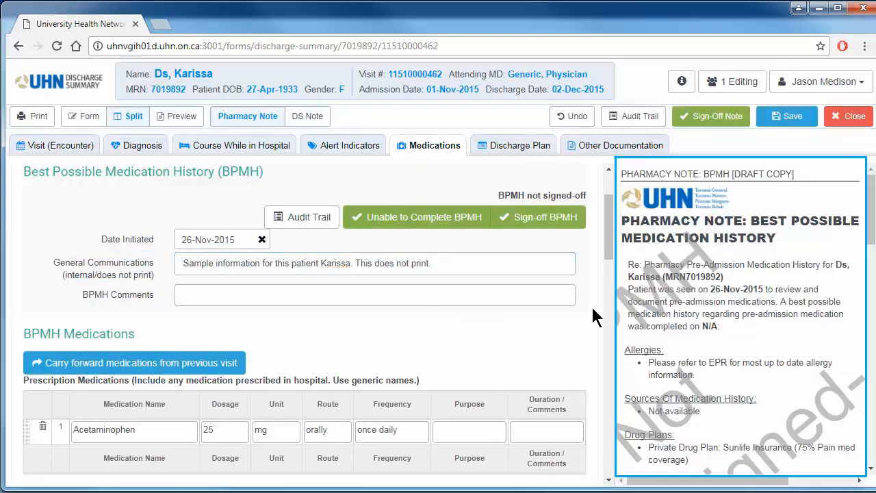
# Mark Community Pharmacy, with the note "Additional details here.", and Dosette/Blister Pack as sources of the BPMH
pyautogui.moveTo(607, 251); pyautogui.dragTo(606, 376)
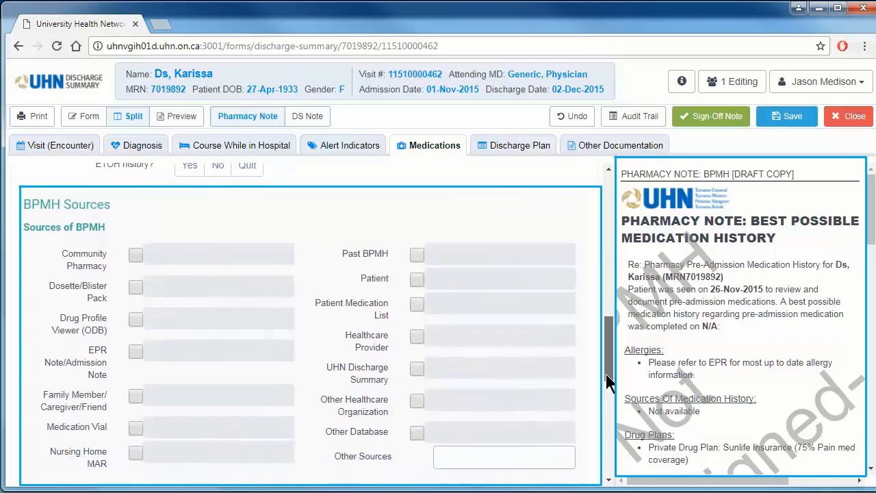
pyautogui.click(133, 257)
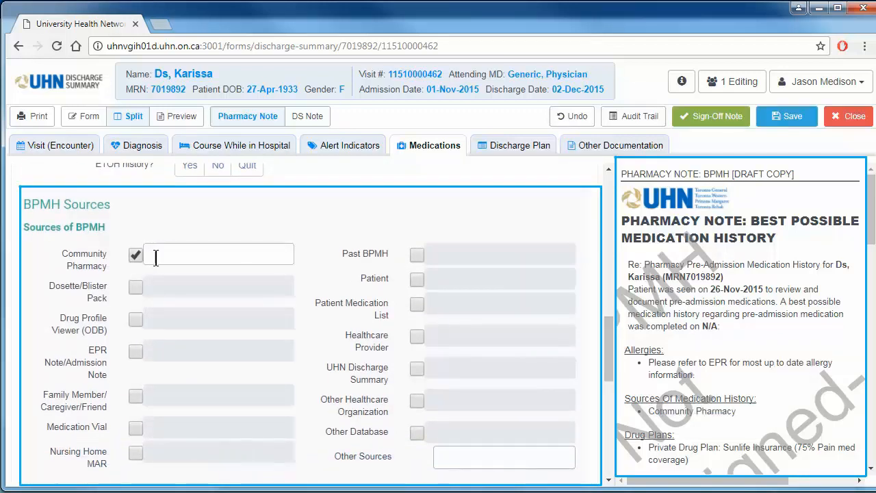
pyautogui.click(156, 257)
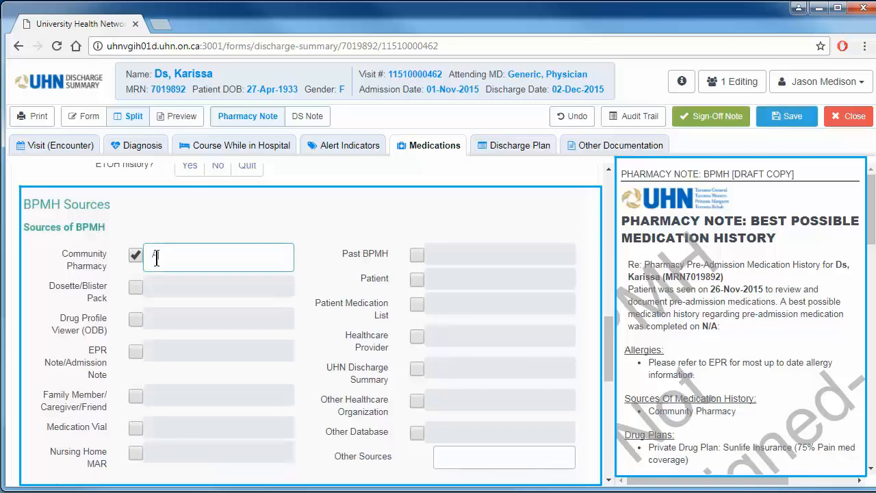
pyautogui.write('Additional details here.')
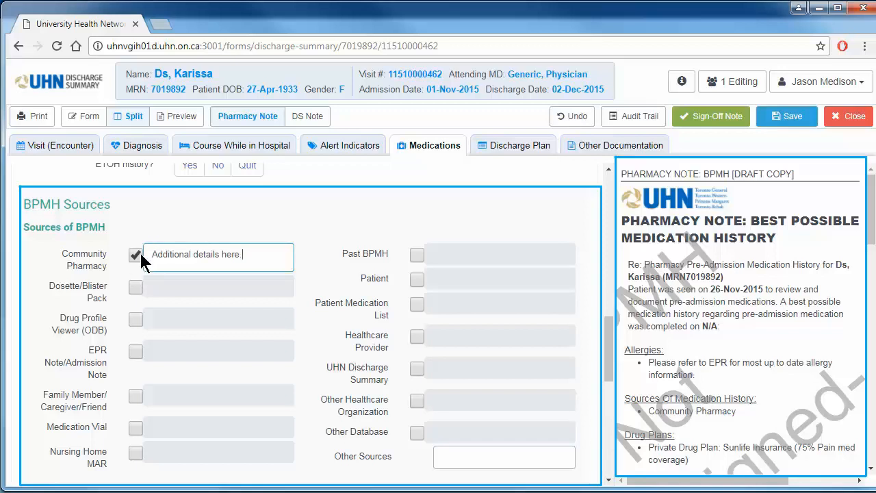
pyautogui.click(135, 288)
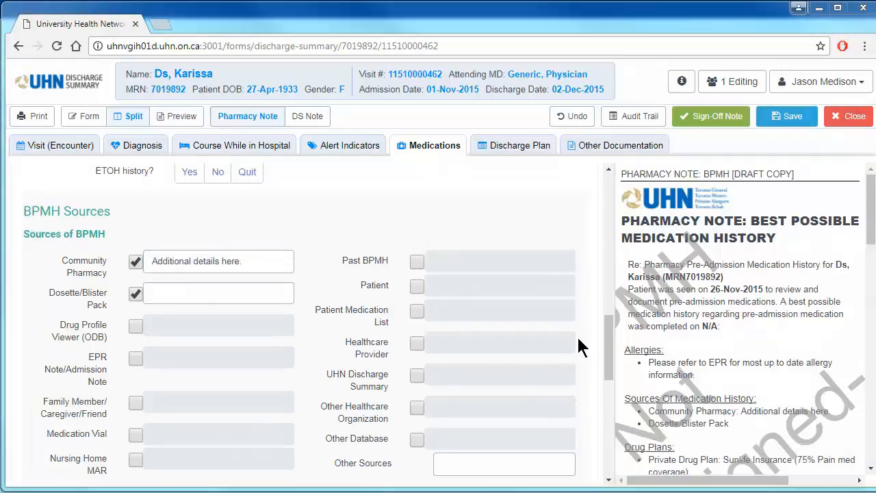
# Under Drug Plan, enter Rexall Pharmacy and its address as the community pharmacy information
pyautogui.scroll(-3, 425, 410)
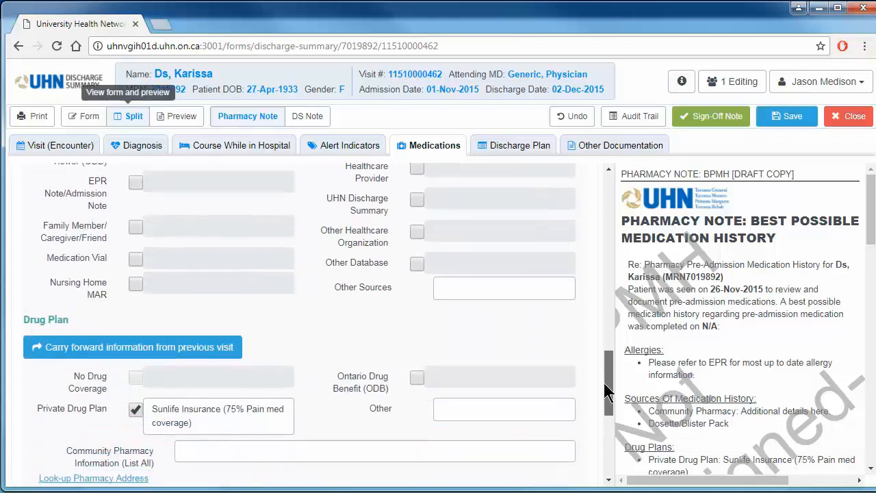
pyautogui.click(411, 400)
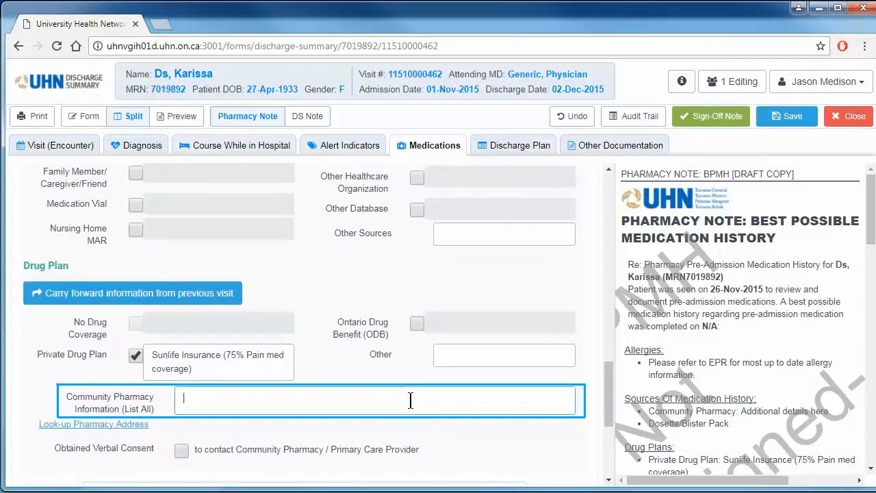
pyautogui.write('Rexall Pharmacy')
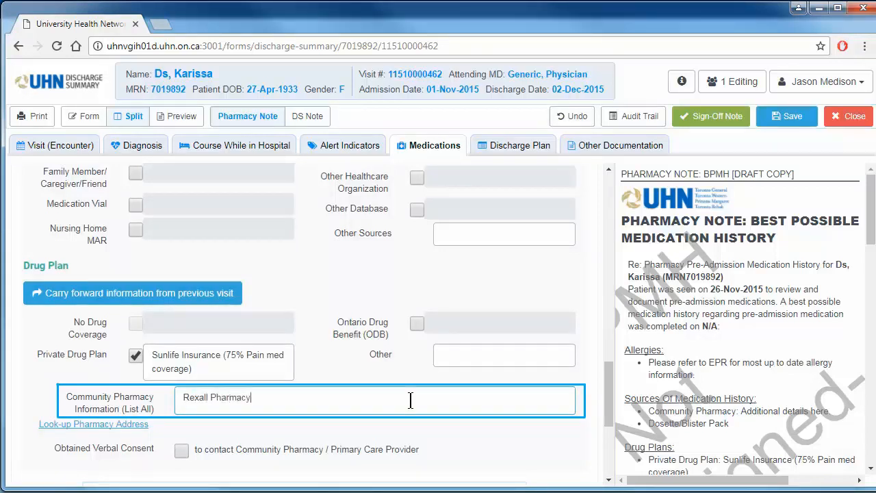
pyautogui.press('Return')
pyautogui.write('65 Ridgeway D')
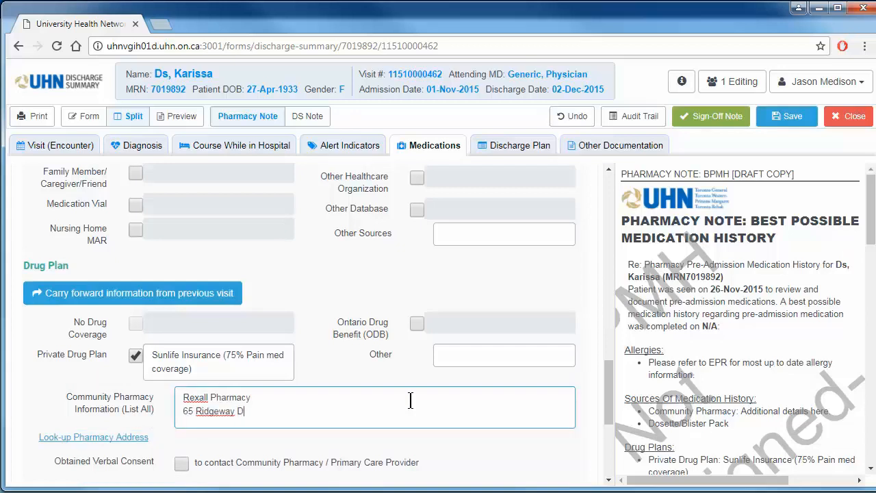
pyautogui.write('rive')
pyautogui.press('Return')
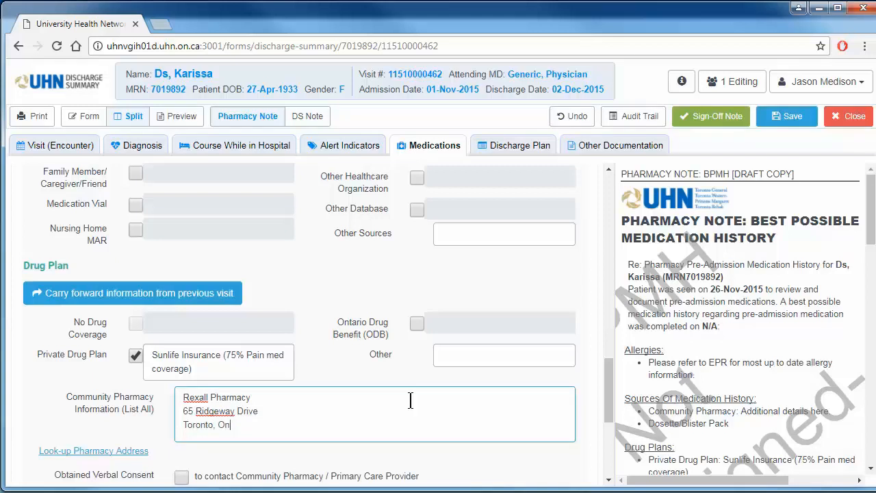
pyautogui.click(582, 439)
# Go to the admission reconciliation and set the reconciliation option for Cefazolin to Discontinued
pyautogui.moveTo(610, 397); pyautogui.dragTo(610, 263)
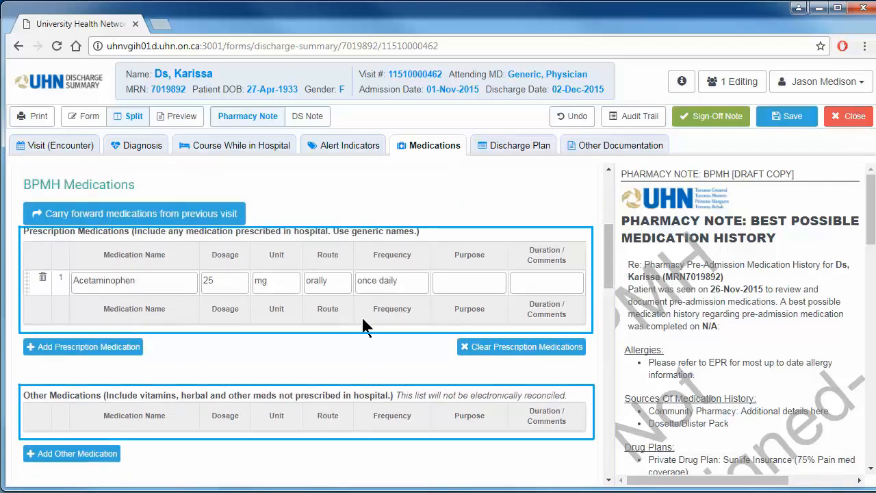
pyautogui.moveTo(612, 236); pyautogui.dragTo(612, 179)
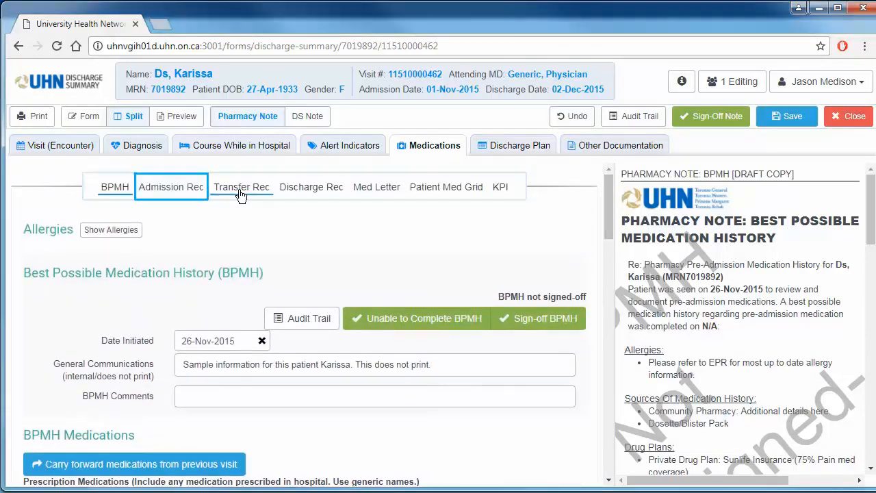
pyautogui.click(176, 195)
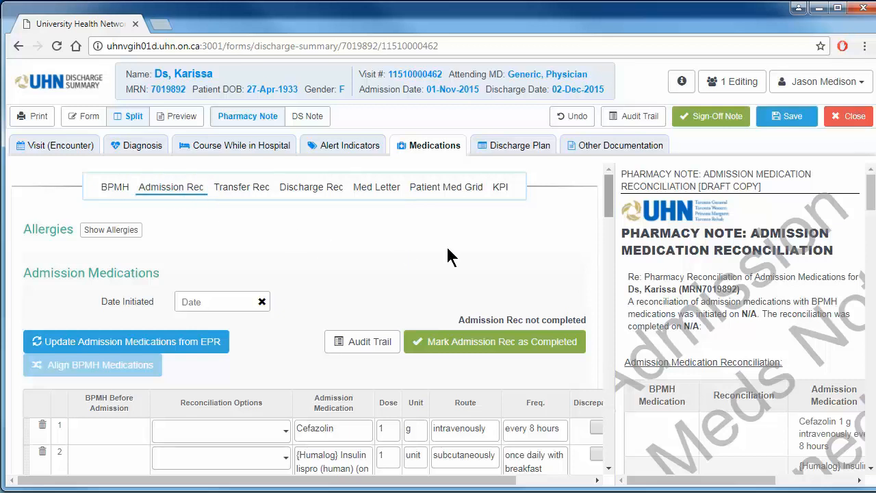
pyautogui.moveTo(605, 217); pyautogui.dragTo(605, 249)
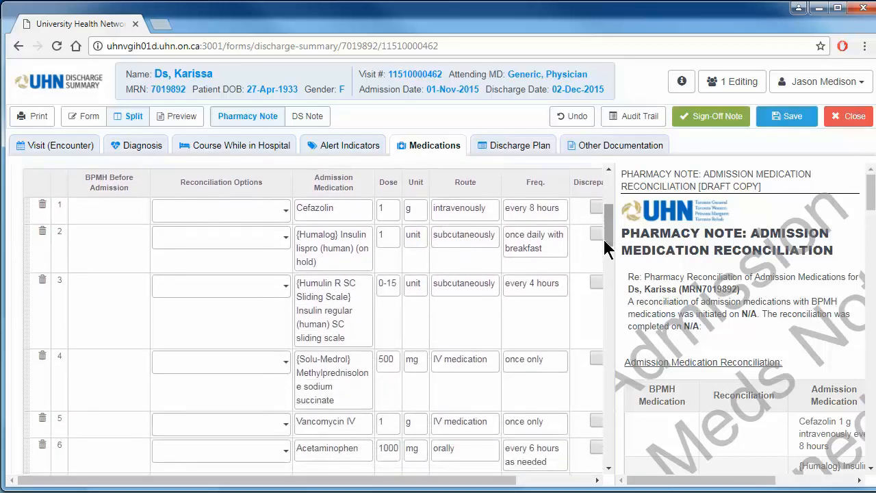
pyautogui.click(284, 213)
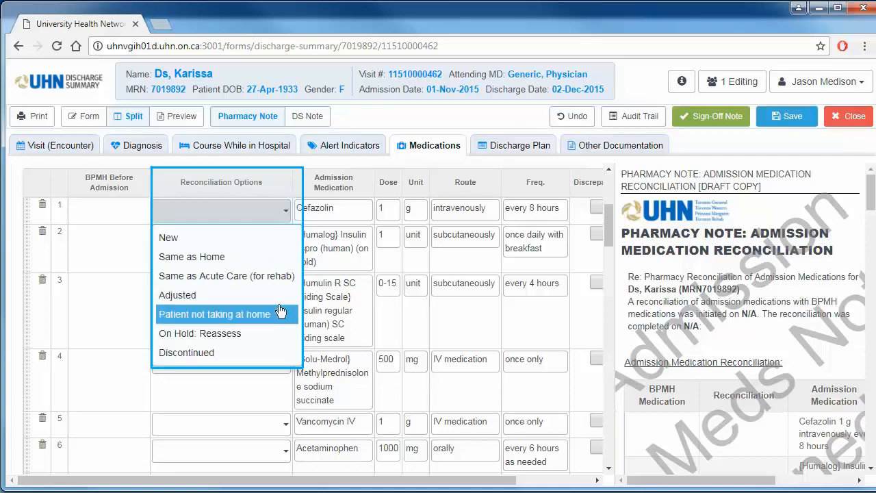
pyautogui.click(273, 353)
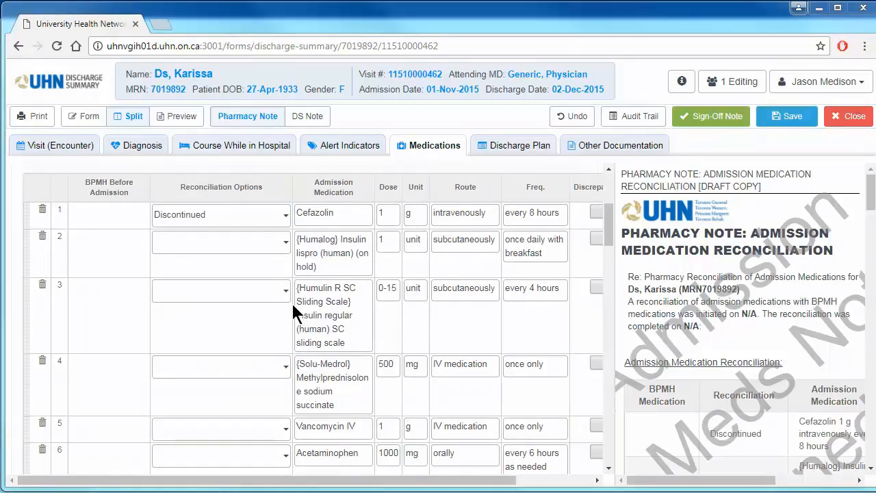
# Enter "Comments here." as the discrepancy comment for Cefazolin and bring the comments column of the note preview into view
pyautogui.moveTo(451, 482); pyautogui.dragTo(541, 482)
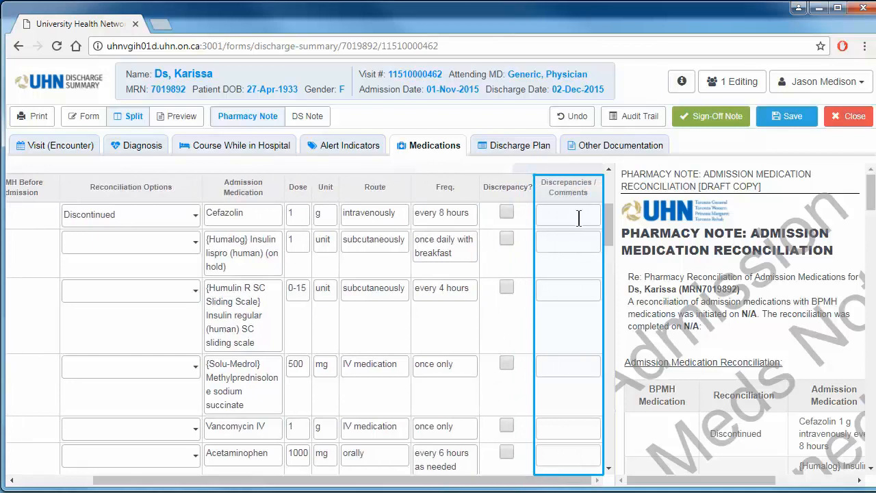
pyautogui.write('Comments here.')
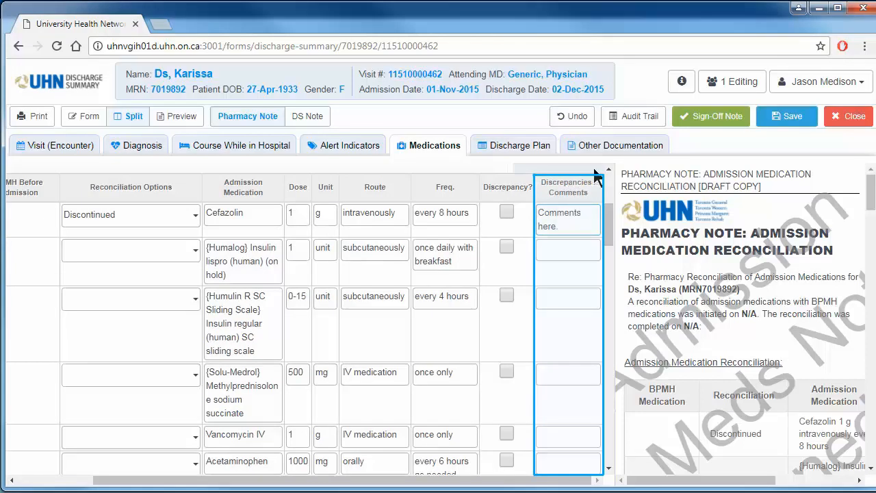
pyautogui.click(708, 202)
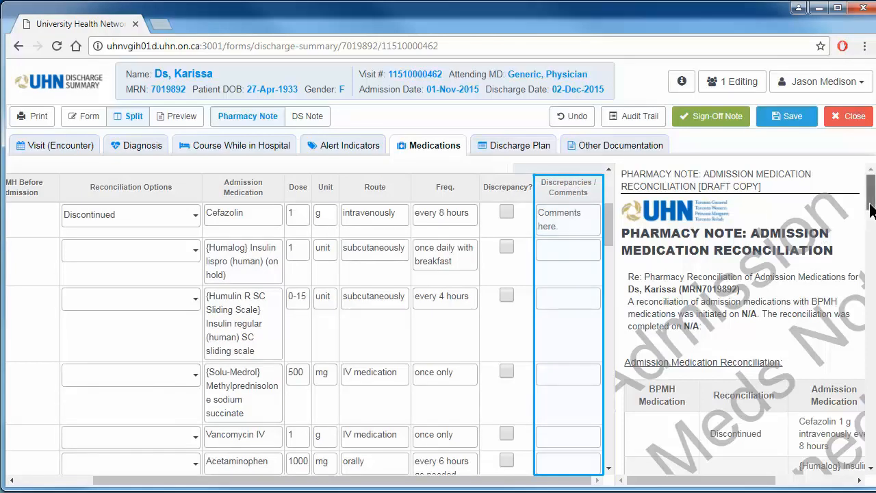
pyautogui.scroll(-2, 871, 221)
pyautogui.moveTo(747, 486); pyautogui.dragTo(825, 486)
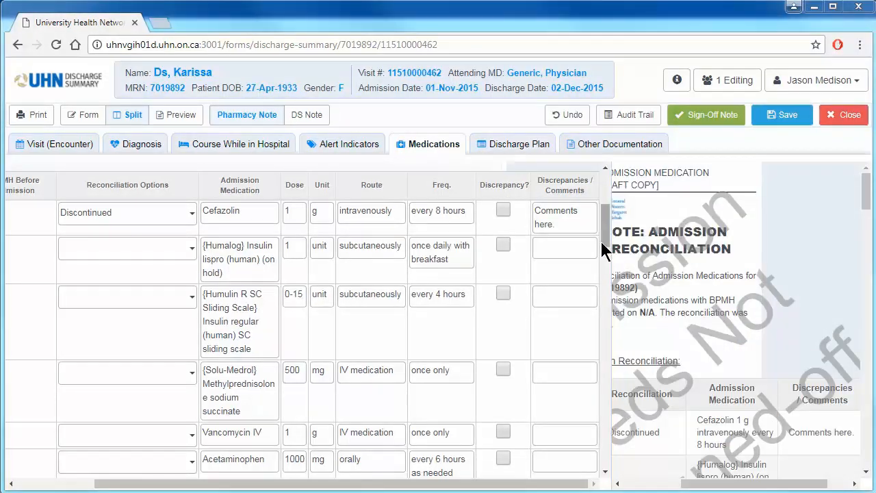
# Go to the transfer reconciliation and turn on printing of the work list for the internal transfer medication list
pyautogui.moveTo(603, 241); pyautogui.dragTo(602, 185)
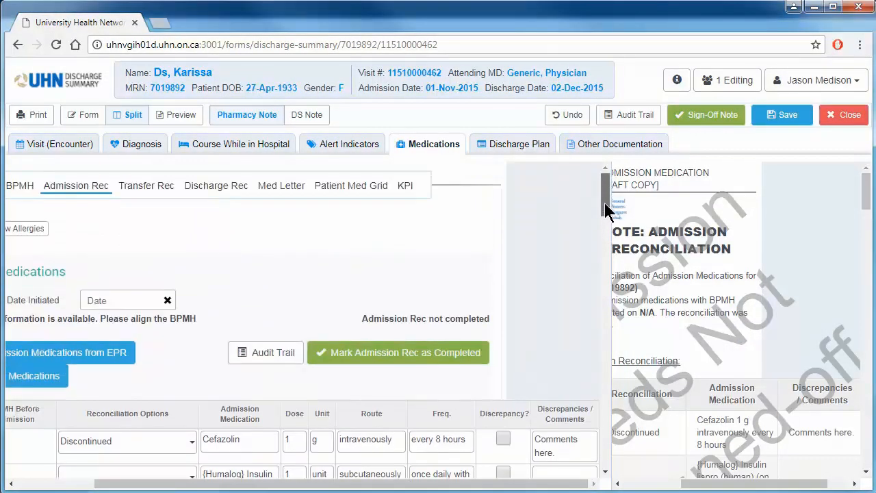
pyautogui.click(154, 195)
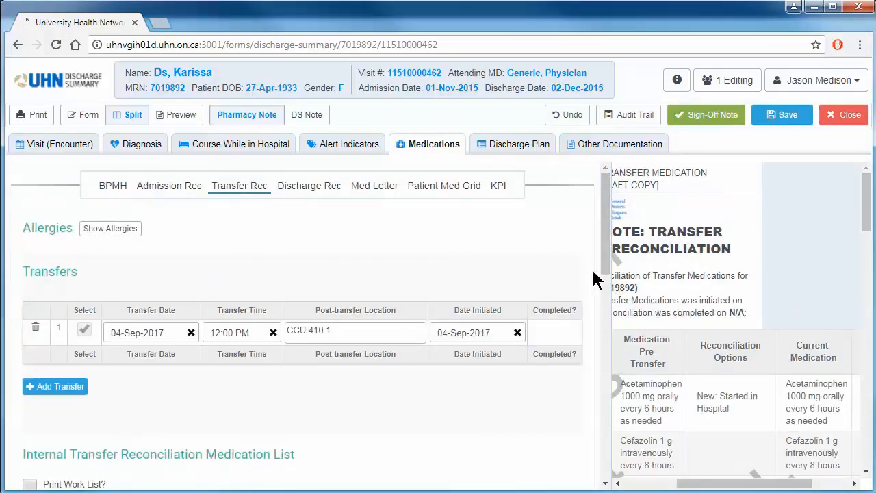
pyautogui.moveTo(604, 259); pyautogui.dragTo(602, 363)
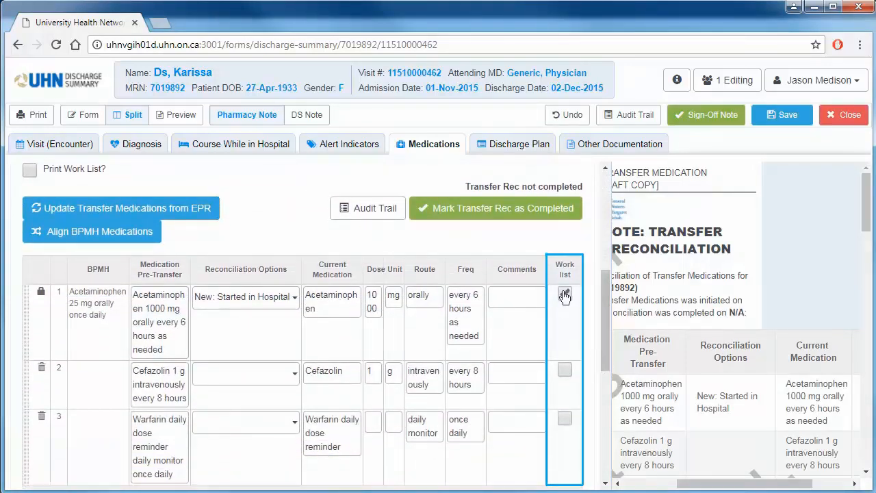
pyautogui.click(30, 170)
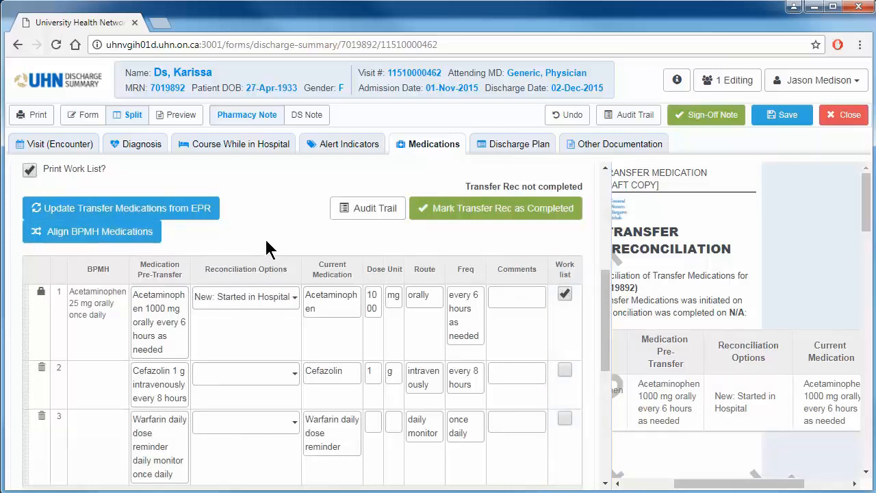
# In the medication letter's notes, enter "Infor Here." for Education/Counselling and pull the drug coverage from the BPMH
pyautogui.moveTo(598, 302); pyautogui.dragTo(608, 192)
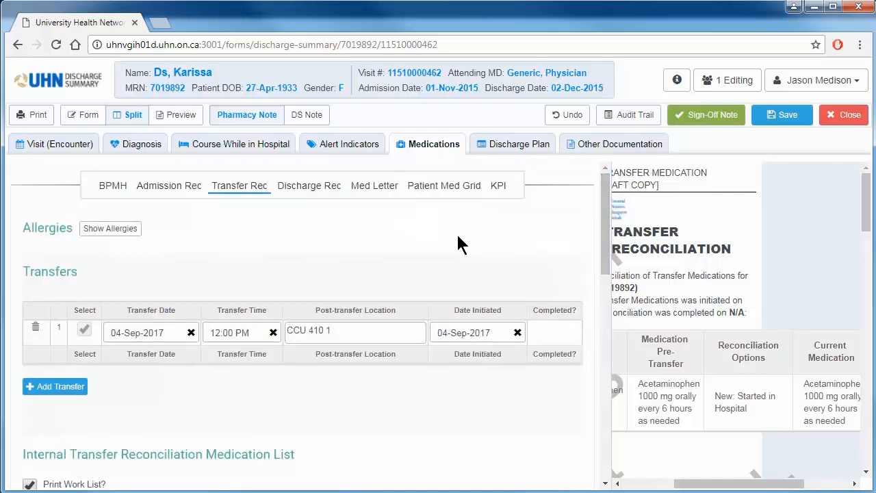
pyautogui.click(382, 190)
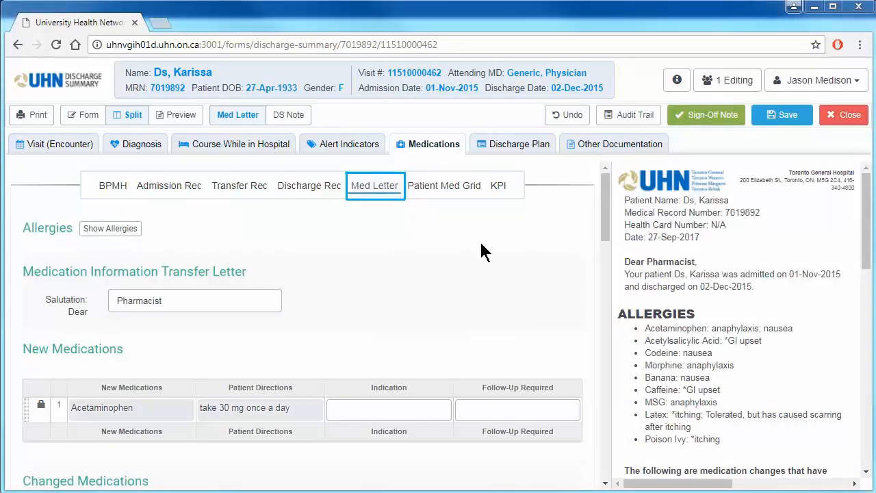
pyautogui.moveTo(603, 229); pyautogui.dragTo(604, 358)
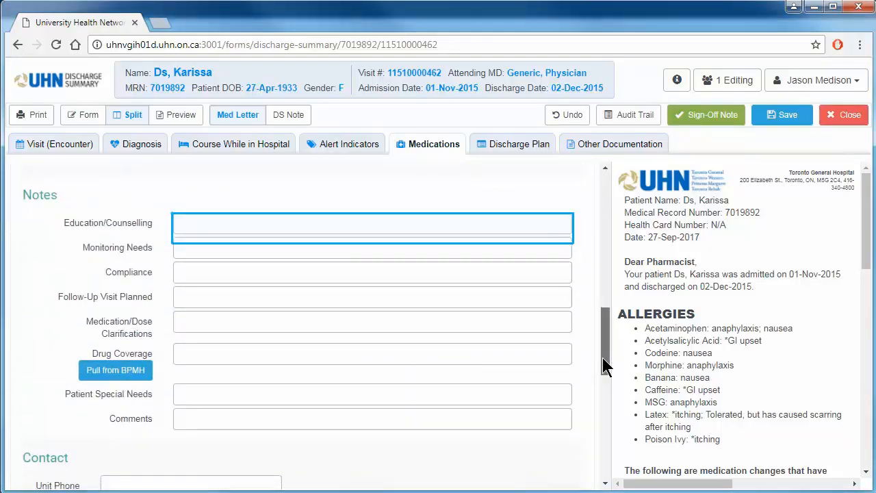
pyautogui.moveTo(867, 254); pyautogui.dragTo(868, 417)
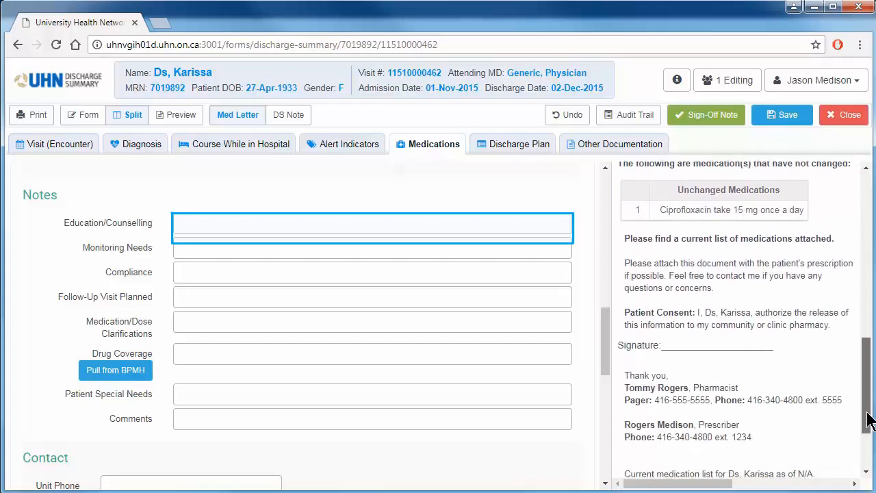
pyautogui.click(297, 225)
pyautogui.write('Infor Here.')
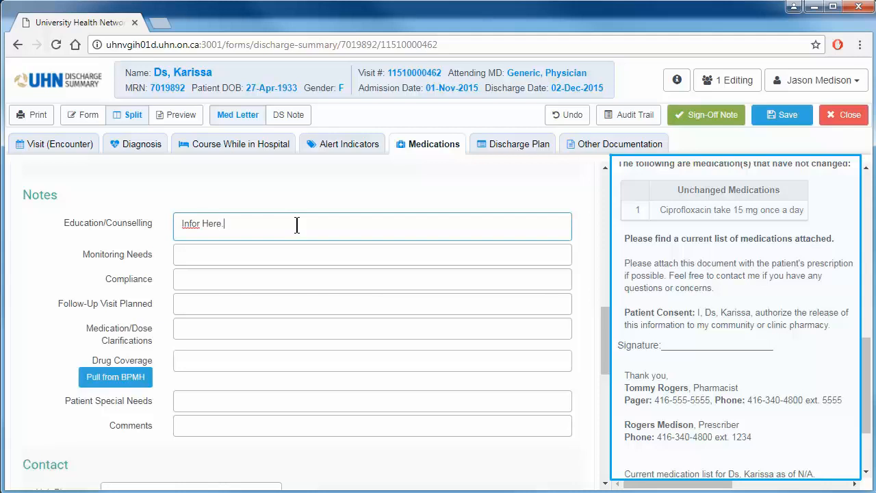
pyautogui.click(189, 368)
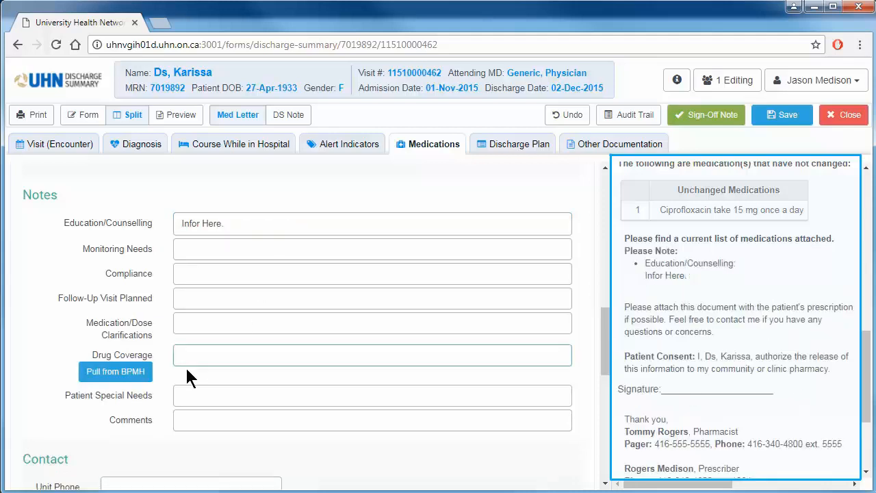
pyautogui.click(146, 377)
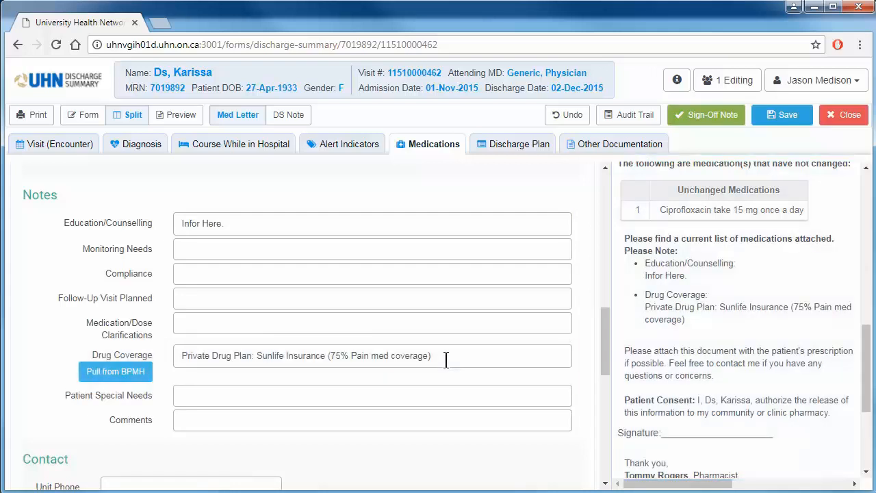
# Go to the Patient Medication Grid and confirm updating it with the patient's updated discharge medications
pyautogui.moveTo(603, 360); pyautogui.dragTo(602, 223)
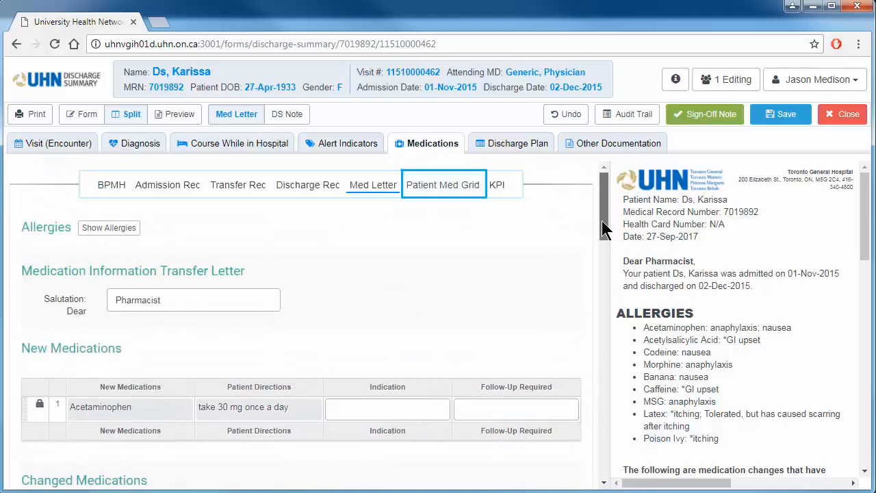
pyautogui.click(469, 194)
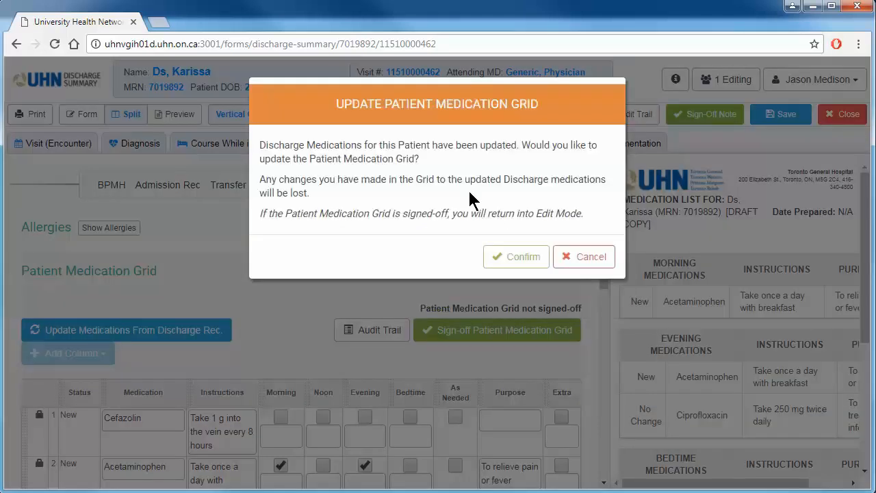
pyautogui.click(545, 266)
pyautogui.moveTo(604, 257); pyautogui.dragTo(600, 306)
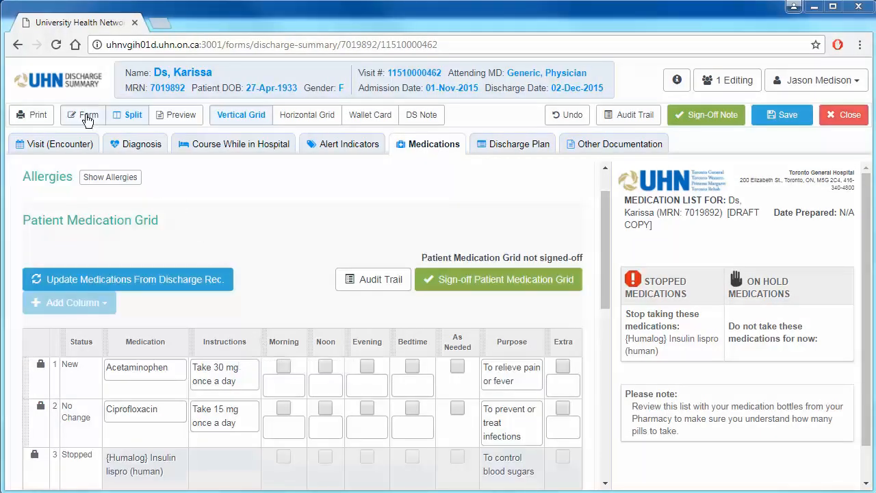
# Show only the form and rename the medication grid's Morning column heading to "Morning at 9:00 am"
pyautogui.click(89, 120)
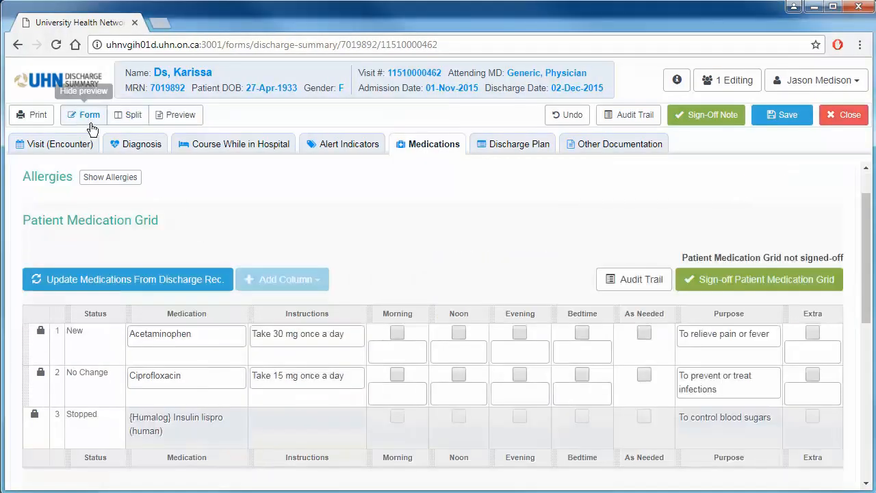
pyautogui.click(412, 314)
pyautogui.click(413, 314)
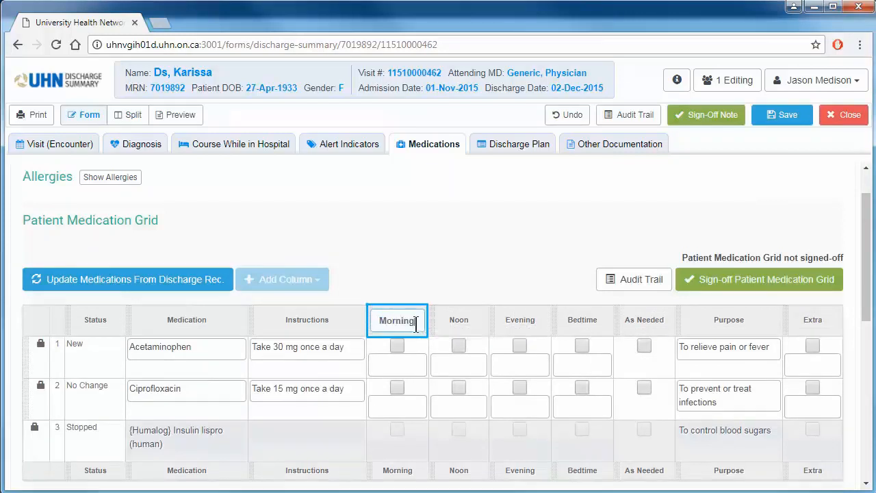
pyautogui.write('at 9:')
pyautogui.write('00 am')
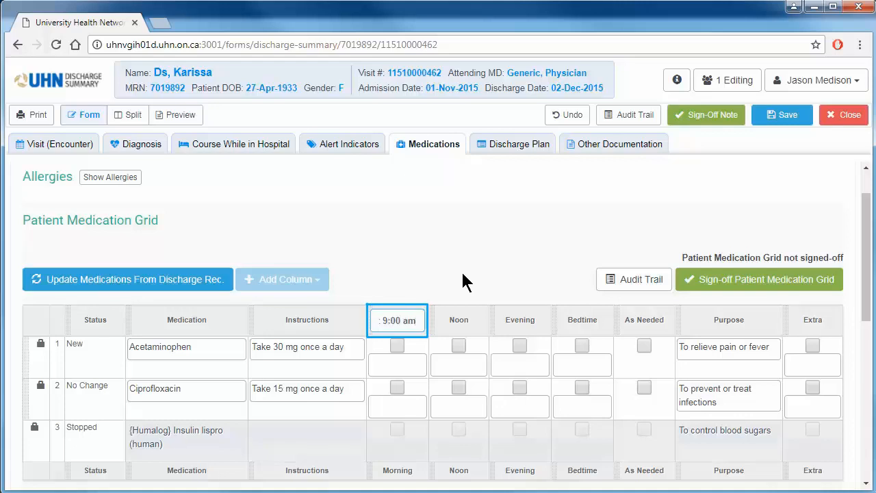
pyautogui.press('Return')
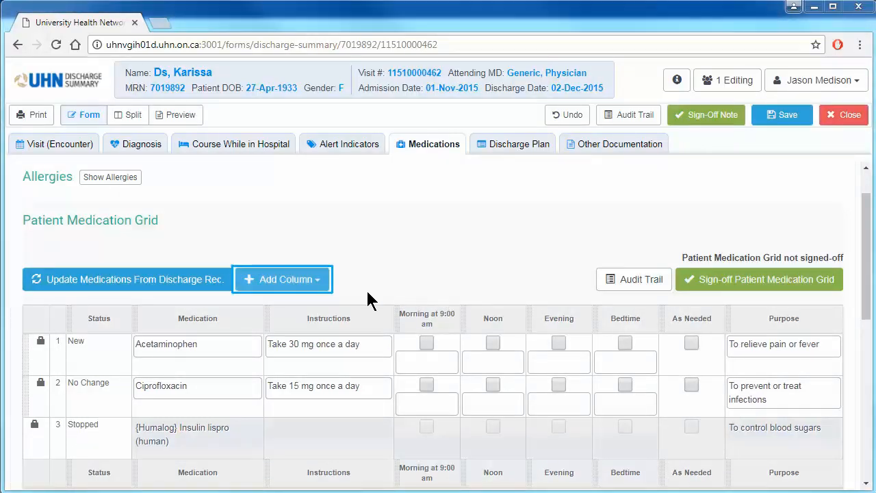
# Add an extra medication schedule column named "before lunch" and place it between the Morning and Noon columns
pyautogui.click(317, 280)
pyautogui.click(313, 308)
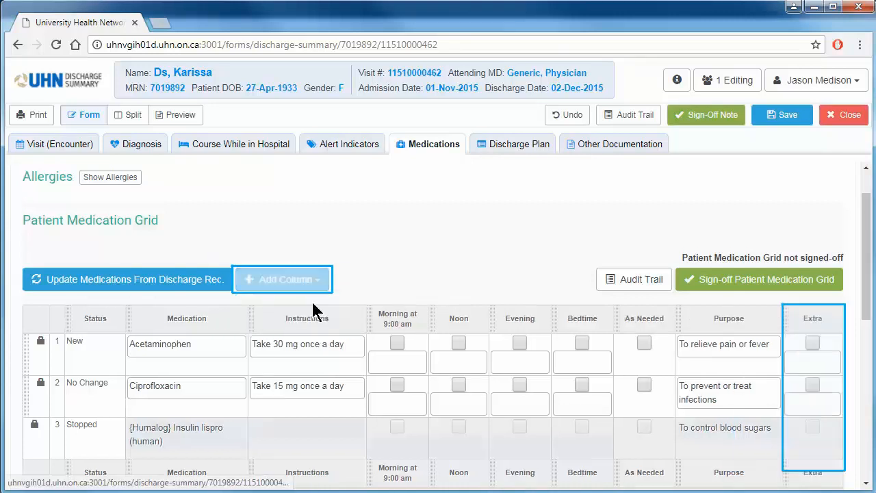
pyautogui.click(815, 322)
pyautogui.doubleClick(816, 324)
pyautogui.write('Before lunch')
pyautogui.press('Return')
pyautogui.moveTo(786, 327); pyautogui.dragTo(435, 319)
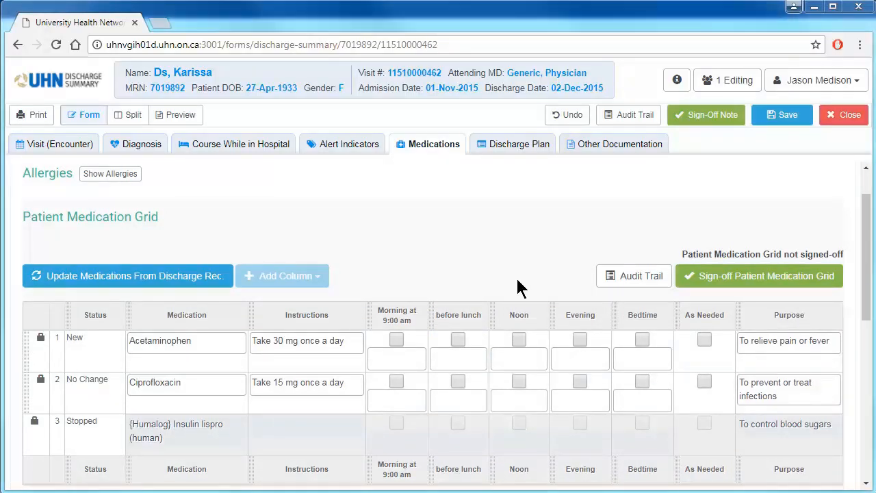
# Include the pharmacist information below the medication grid and fill in its contact details from the discharge reconciliation
pyautogui.moveTo(864, 284); pyautogui.dragTo(861, 394)
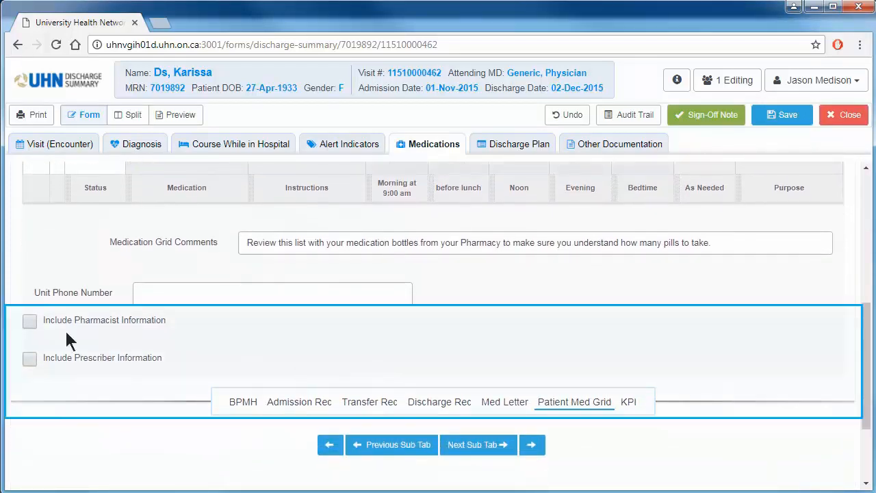
pyautogui.click(29, 322)
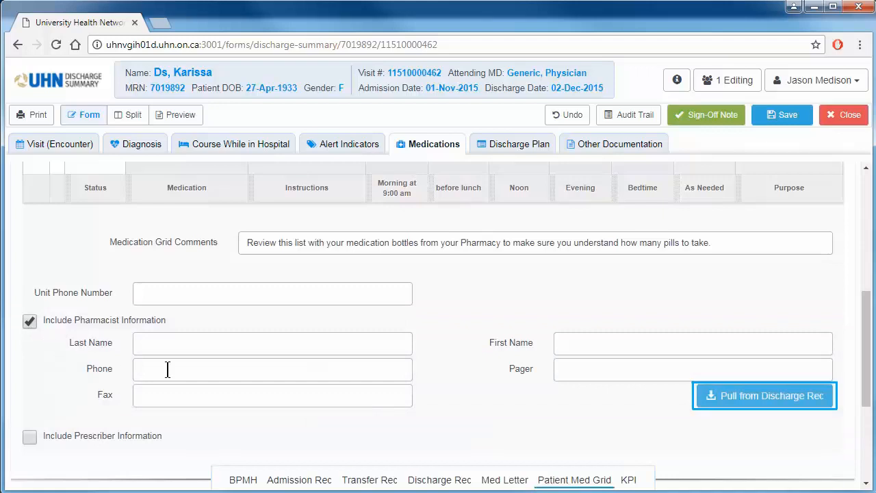
pyautogui.click(743, 404)
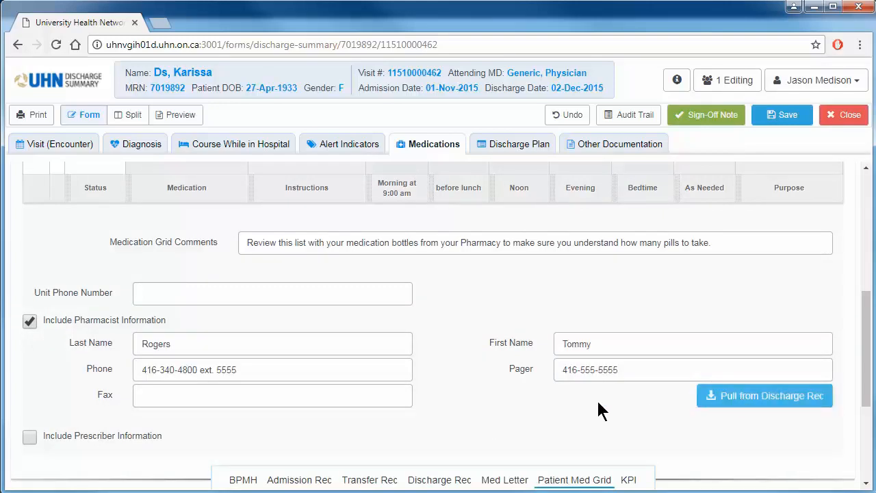
# Set the medication grid printout to Horizontal with wallet card, allergies and 'My Notes' space, using Large text
pyautogui.click(38, 118)
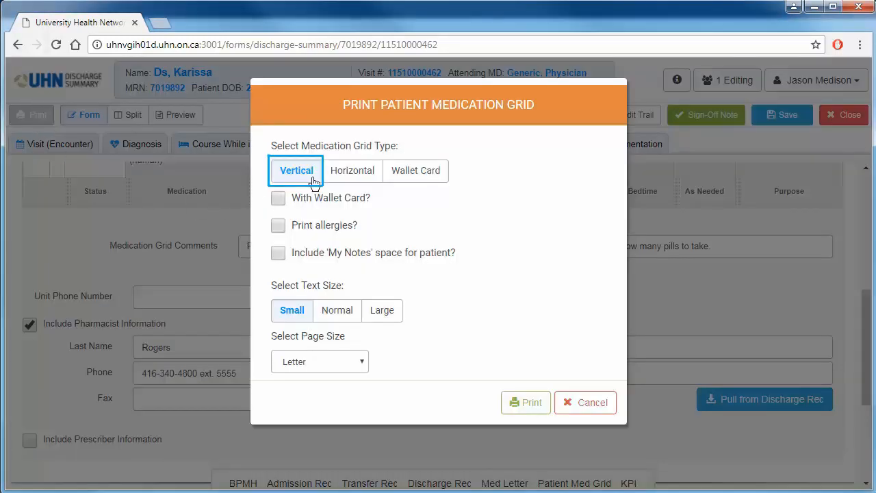
pyautogui.click(352, 182)
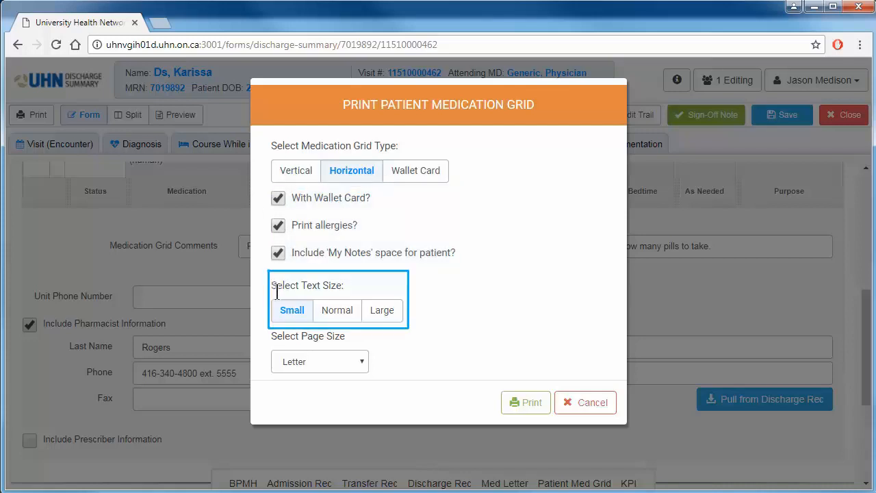
pyautogui.click(329, 322)
pyautogui.click(380, 321)
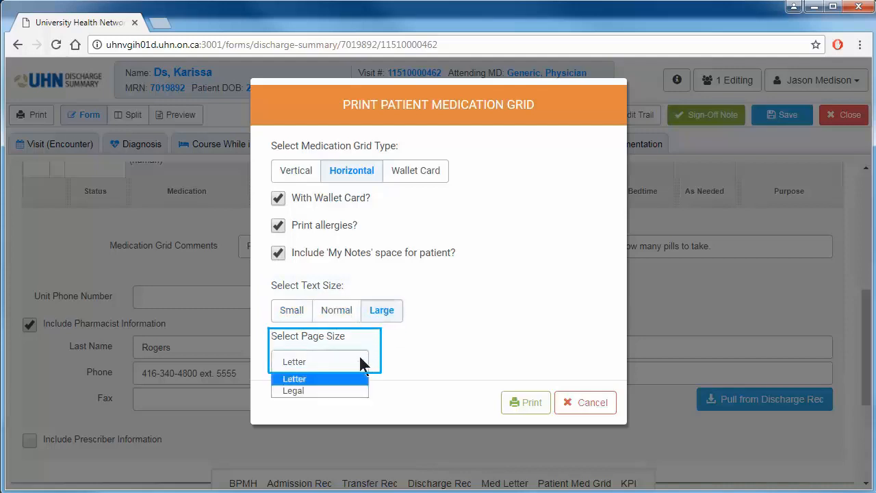